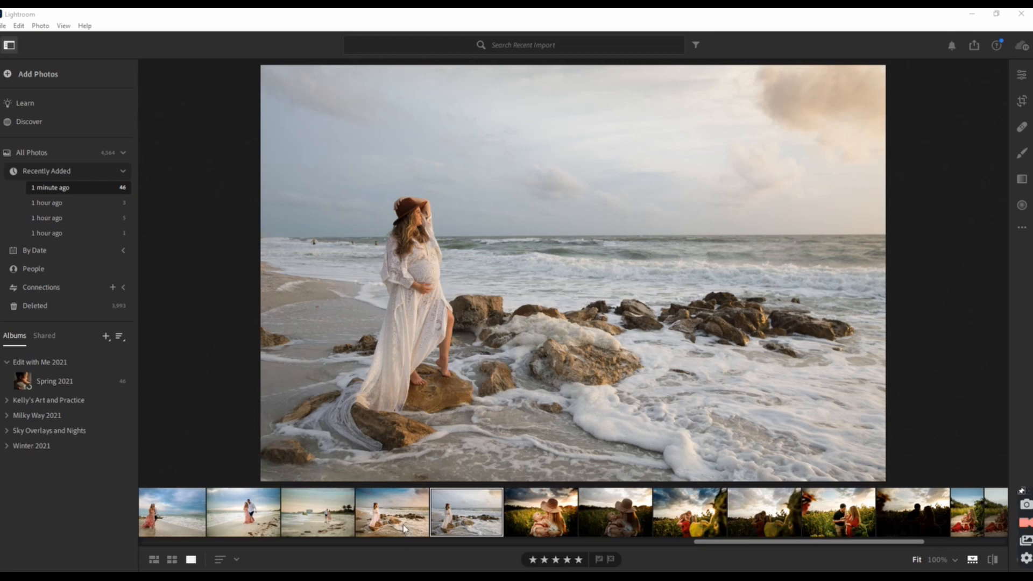
Step: Compare the edited and unedited versions of the maternity beach photo, finishing on the unedited one
left_click(395, 519)
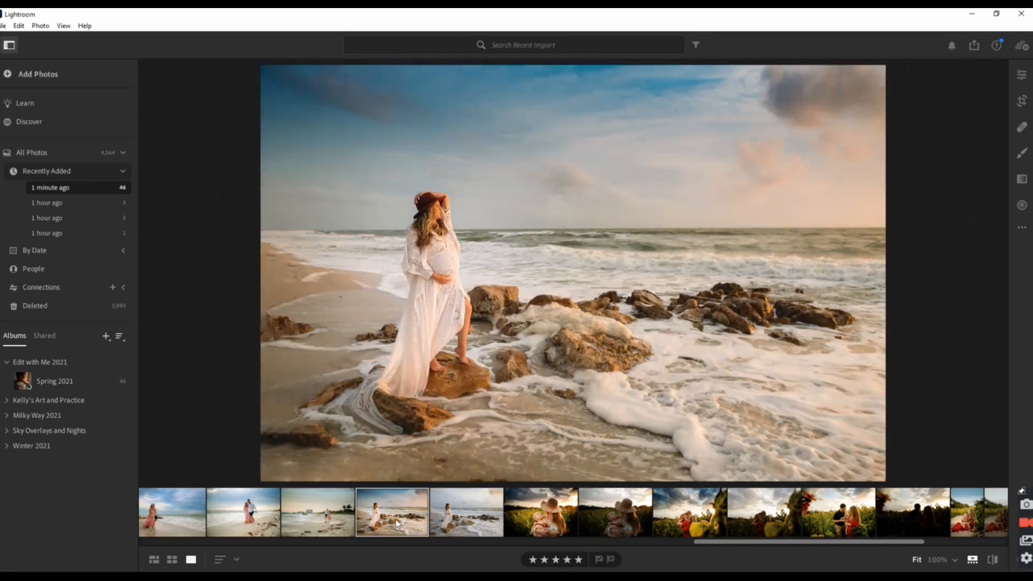
left_click(454, 519)
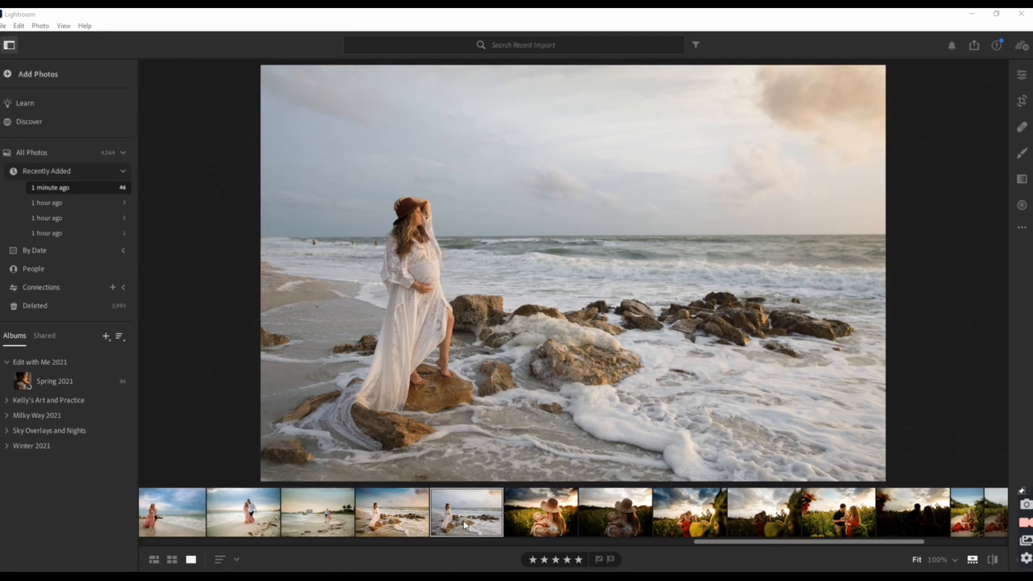
left_click(396, 519)
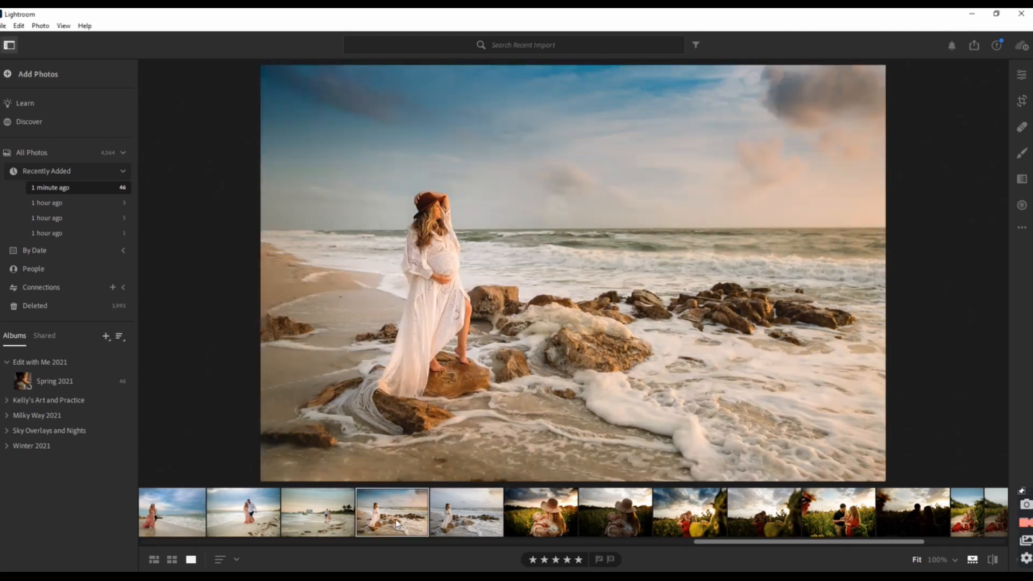
left_click(455, 518)
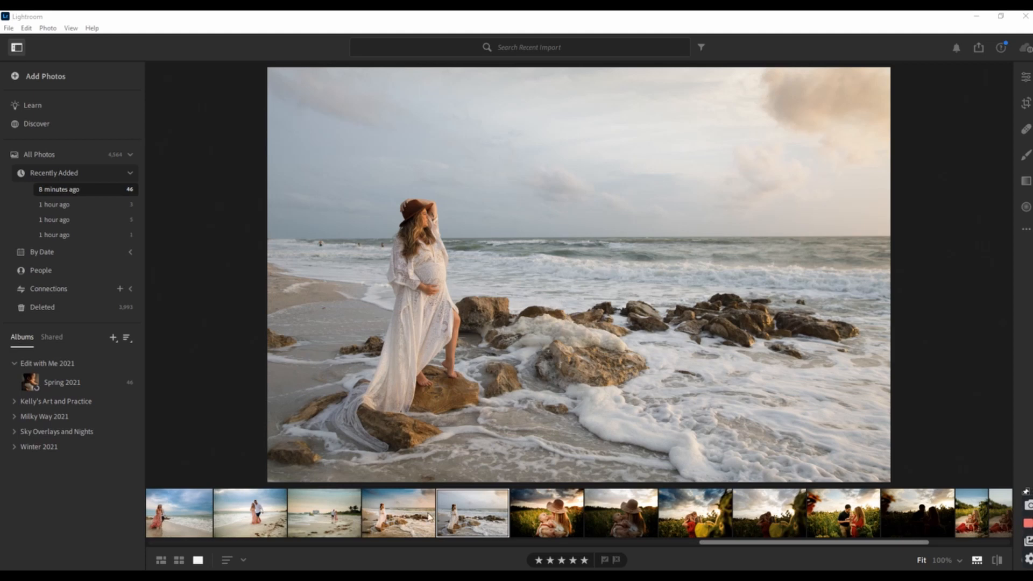
left_click(461, 517)
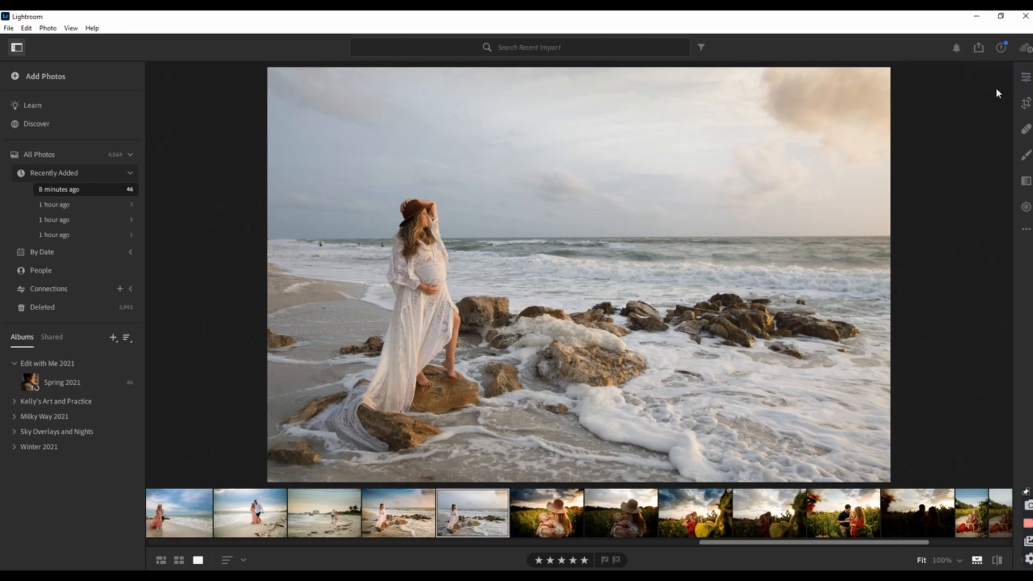
Step: Open the editing controls and presets for the unedited beach photo and expand the Wandering Tribe ~ Nomadic preset group
left_click(1026, 77)
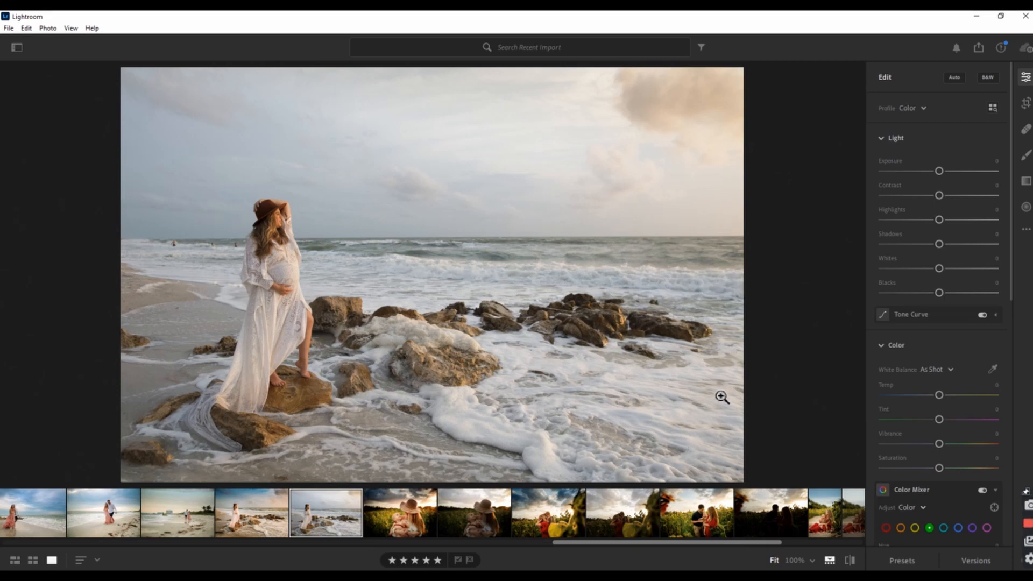
left_click(901, 561)
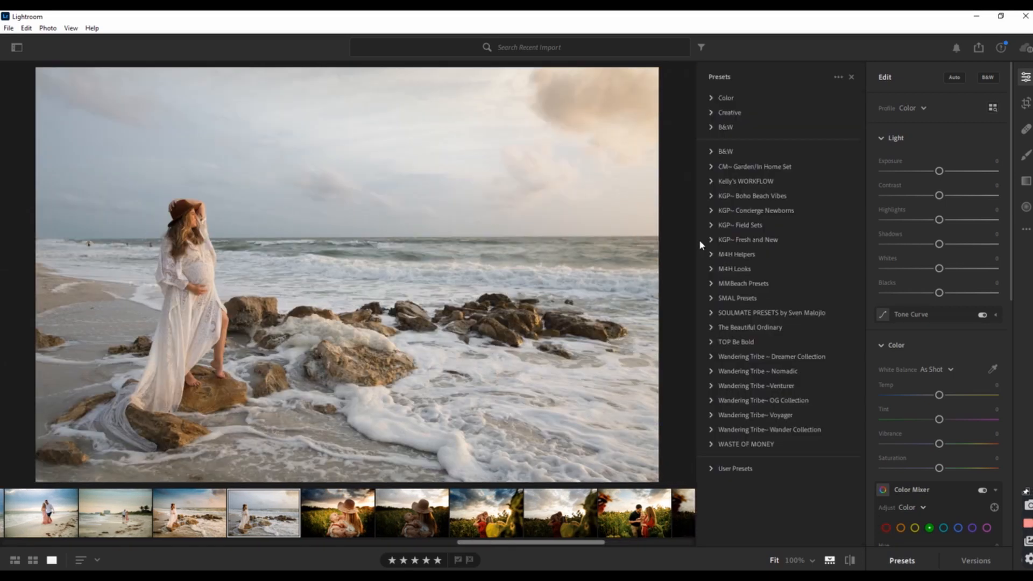
left_click(712, 375)
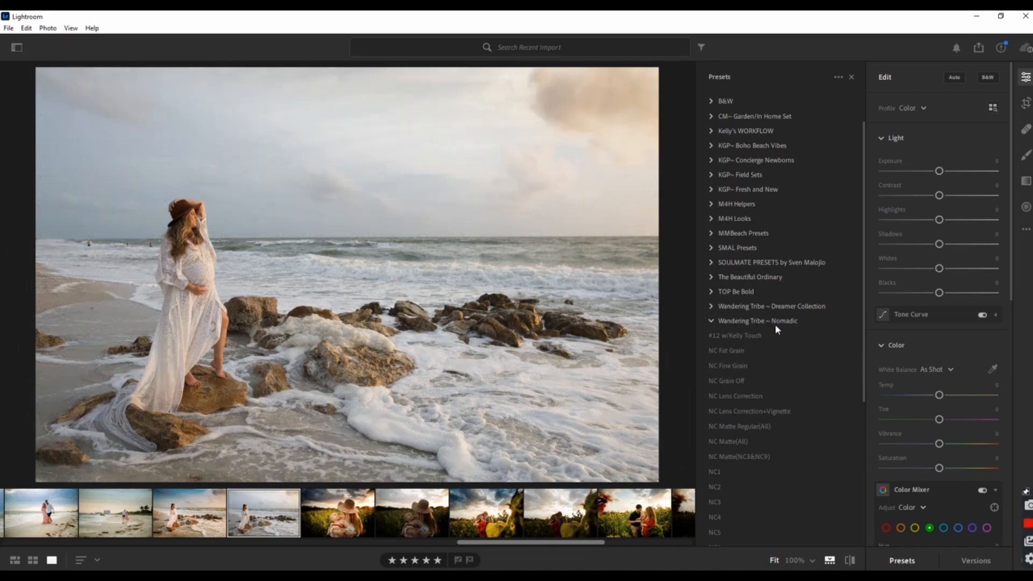
scroll(776, 328, "down", 5)
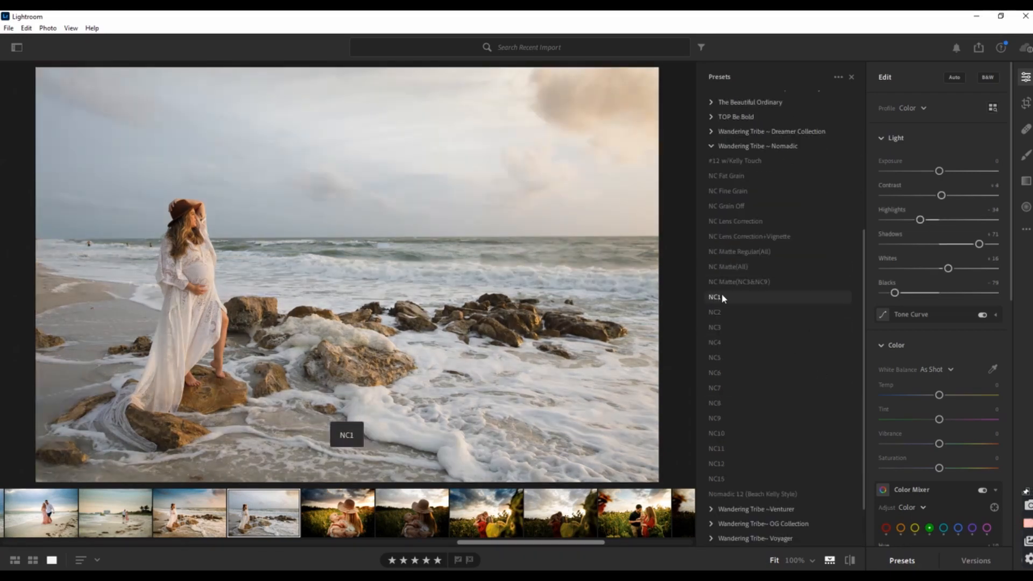
Step: Preview the numbered NC presets from NC1 onward and the Nomadic 12 beach-style preset on the photo
left_click(721, 296)
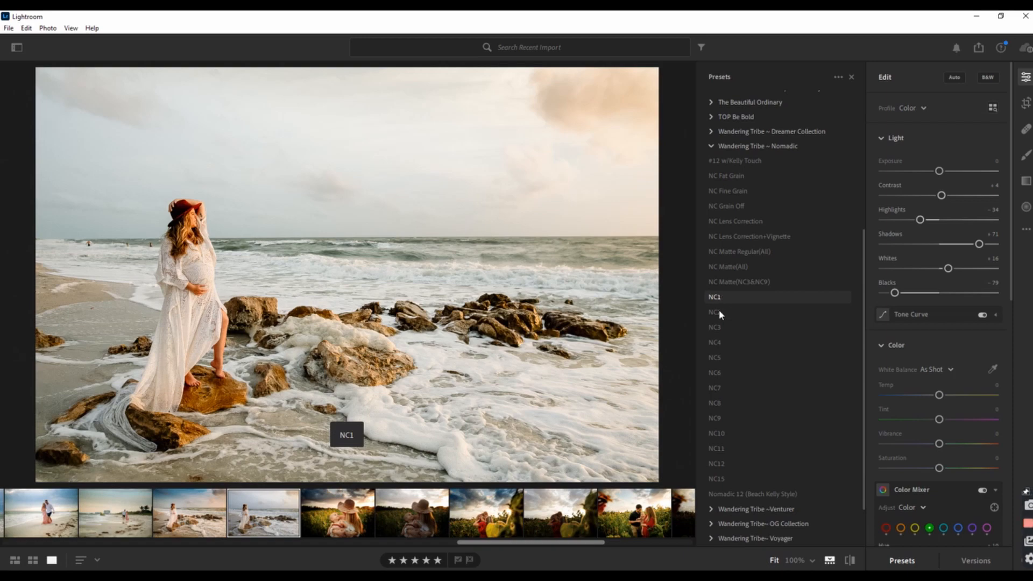
left_click(716, 328)
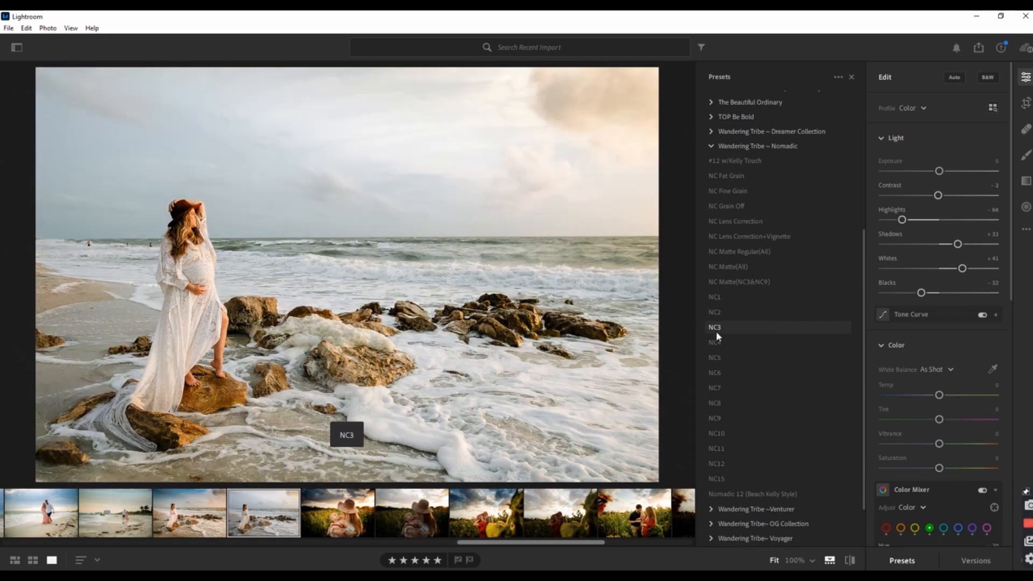
left_click(717, 343)
left_click(718, 356)
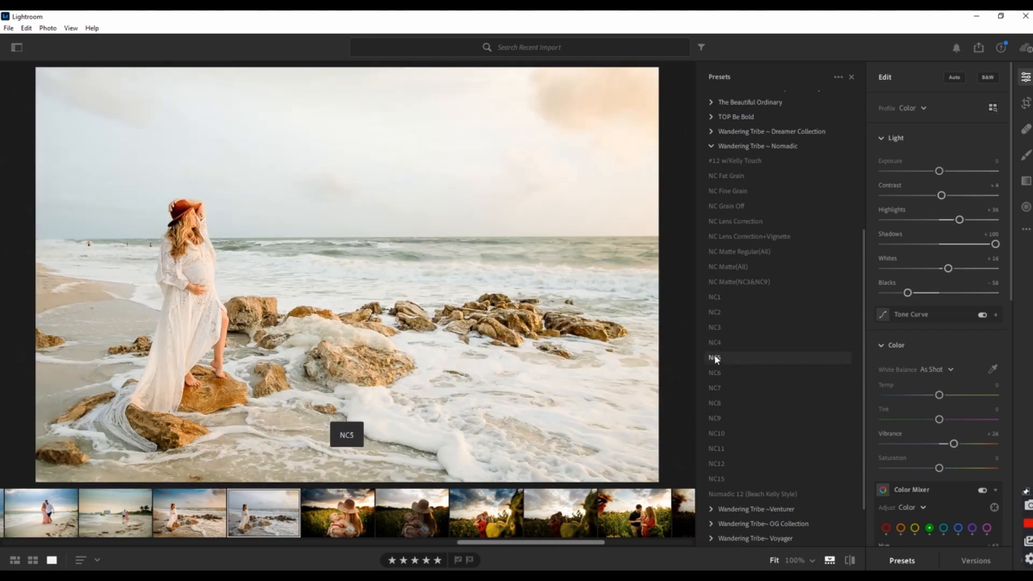
left_click(721, 372)
left_click(720, 390)
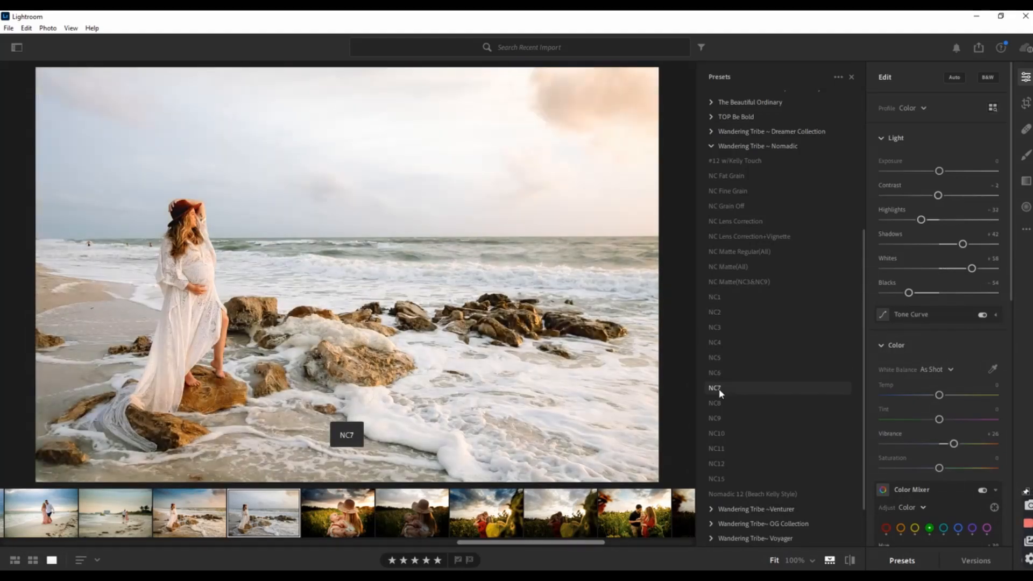
left_click(716, 402)
left_click(715, 420)
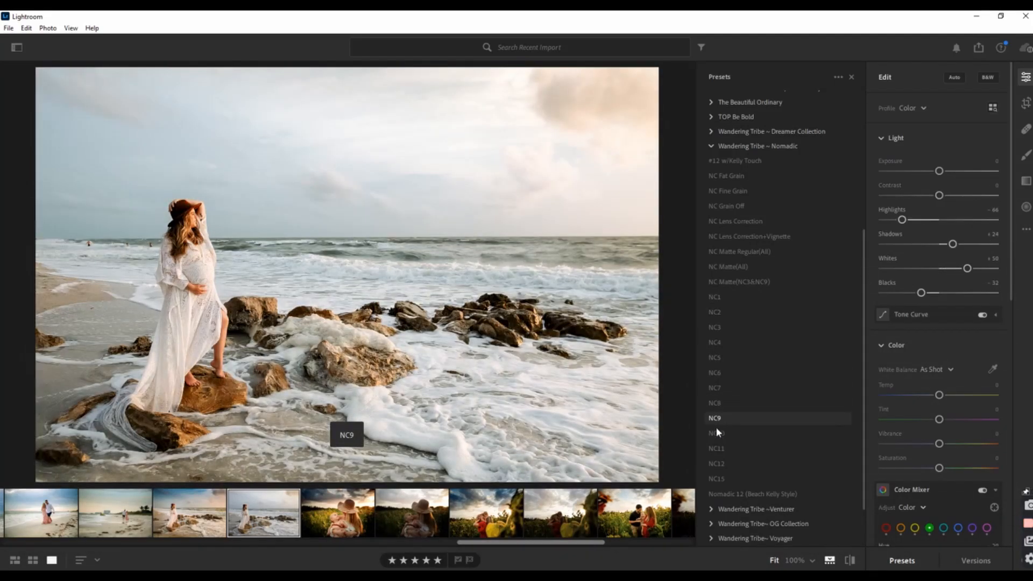
left_click(718, 434)
left_click(720, 450)
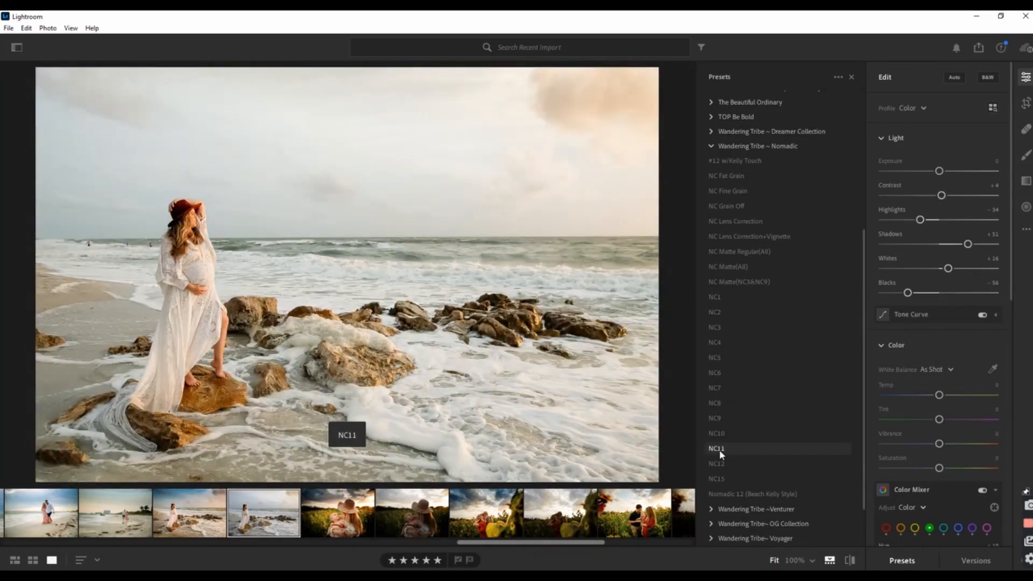
left_click(717, 464)
left_click(720, 479)
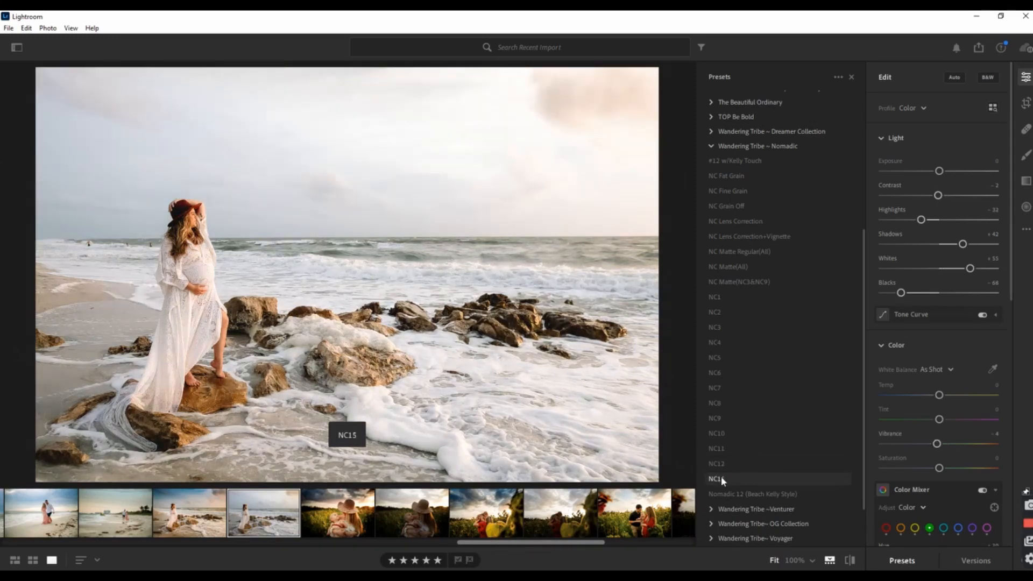
left_click(727, 323)
left_click(738, 495)
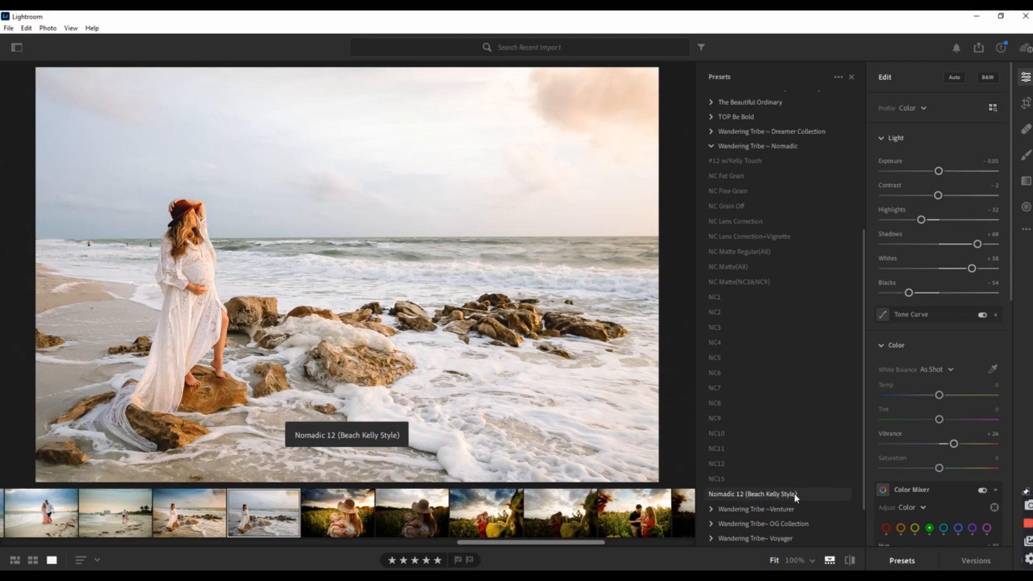
left_click(761, 479)
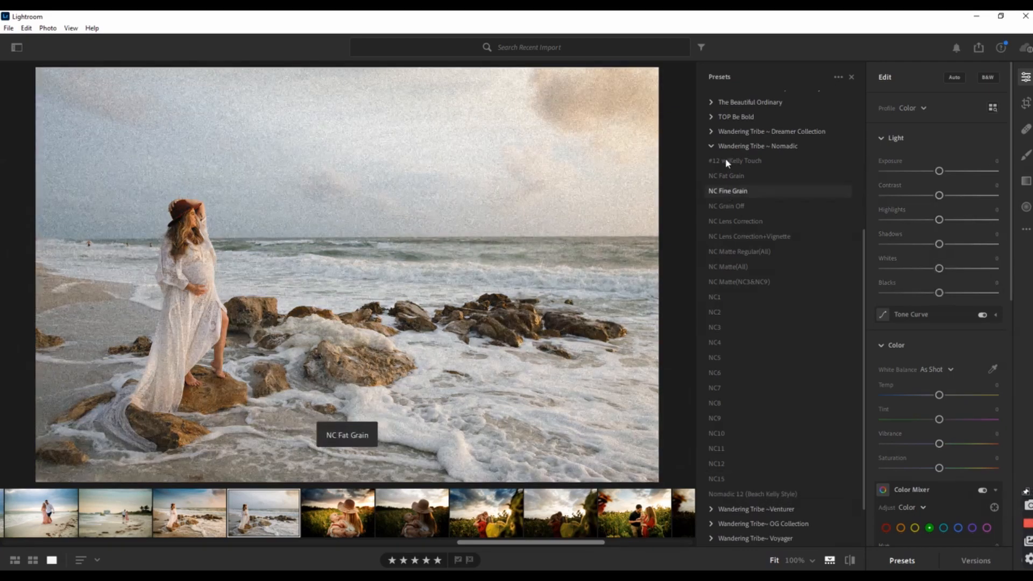
Step: Apply the customized #12 preset from the Wandering Tribe ~ Nomadic group to the photo and collapse the group
left_click(729, 161)
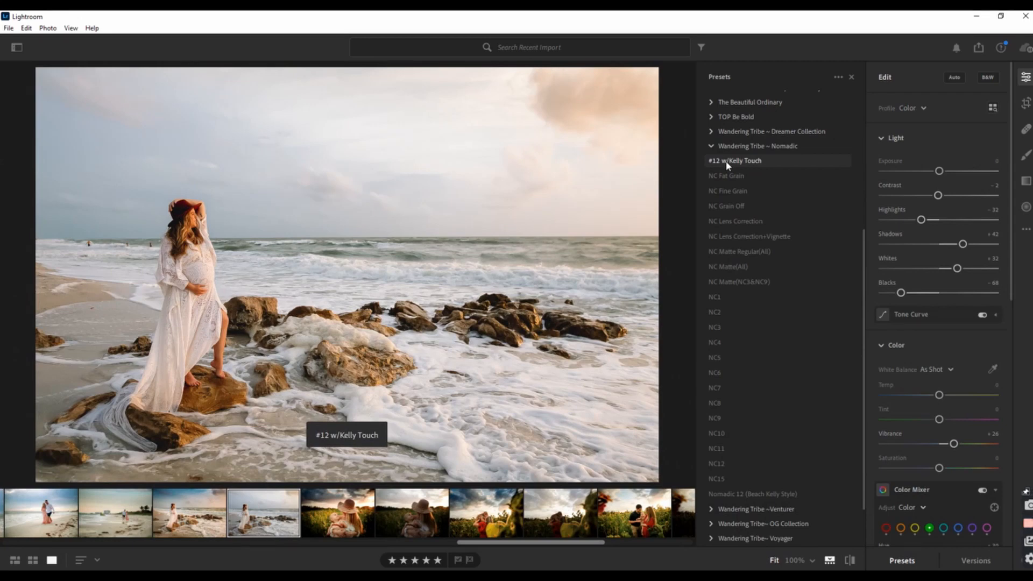
left_click(727, 163)
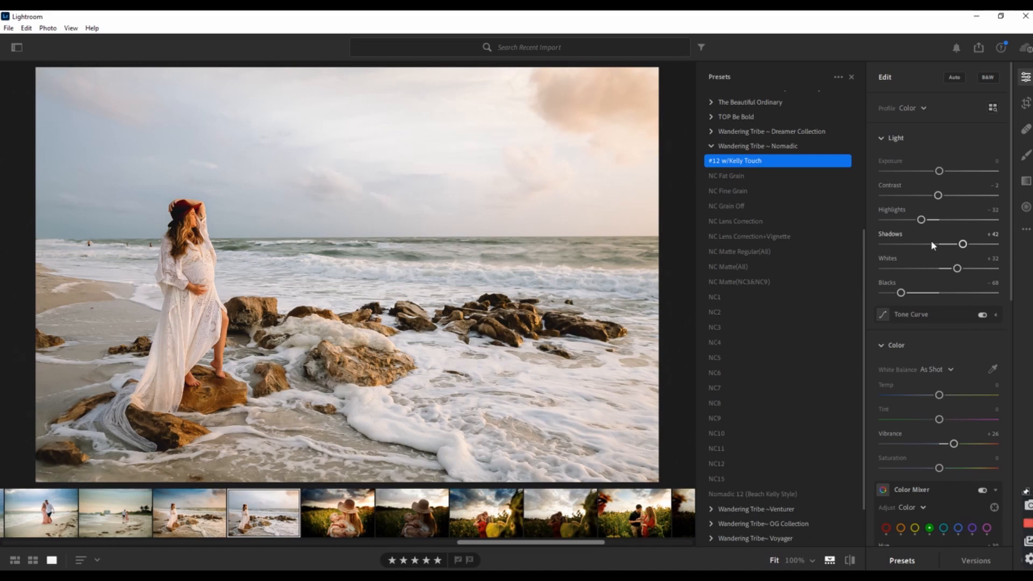
scroll(925, 244, "down", 10)
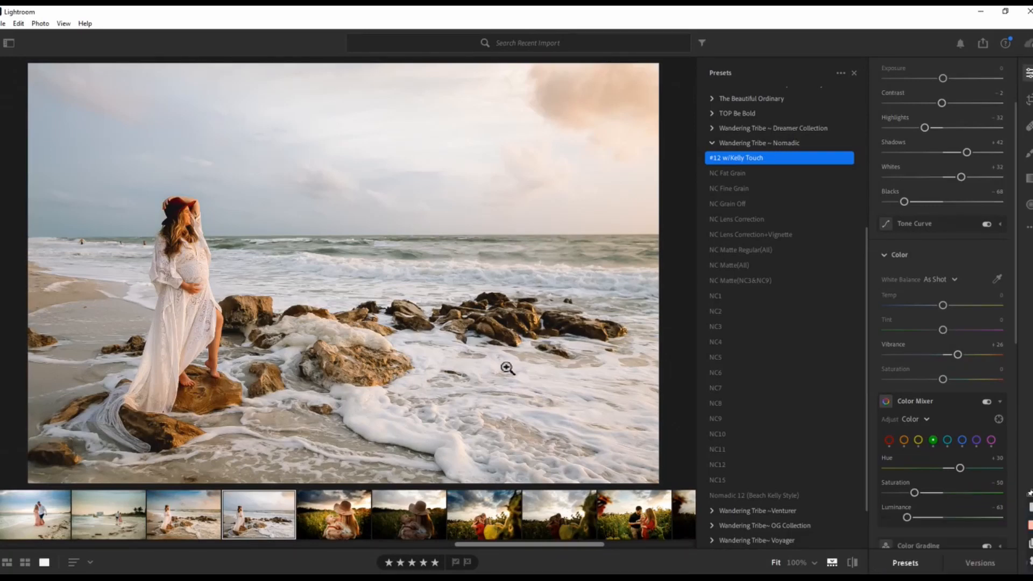
left_click(712, 143)
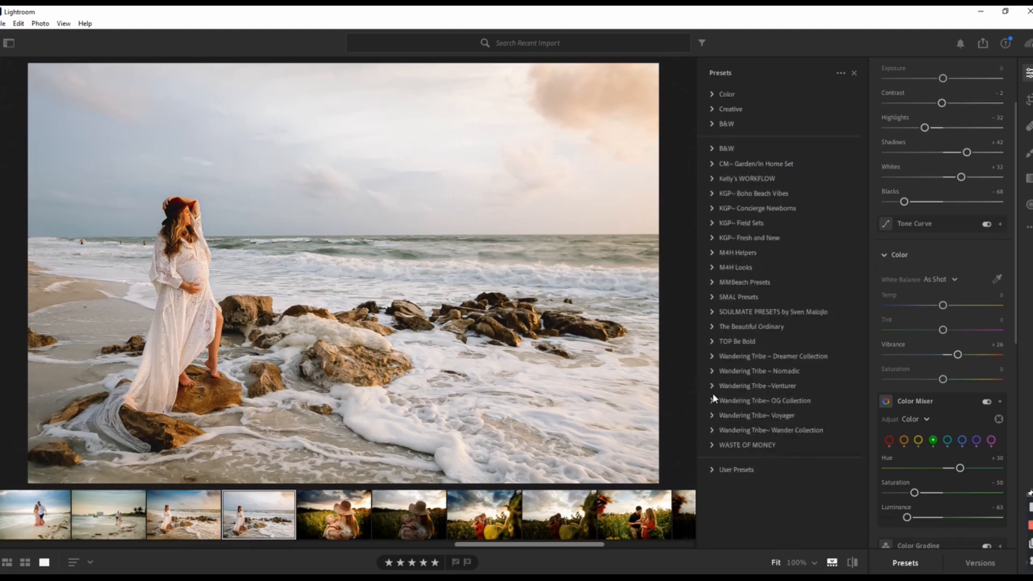
Step: Set Noise Reduction to 58, Color Noise Reduction to 10 and Grain to 6
scroll(947, 369, "down", 8)
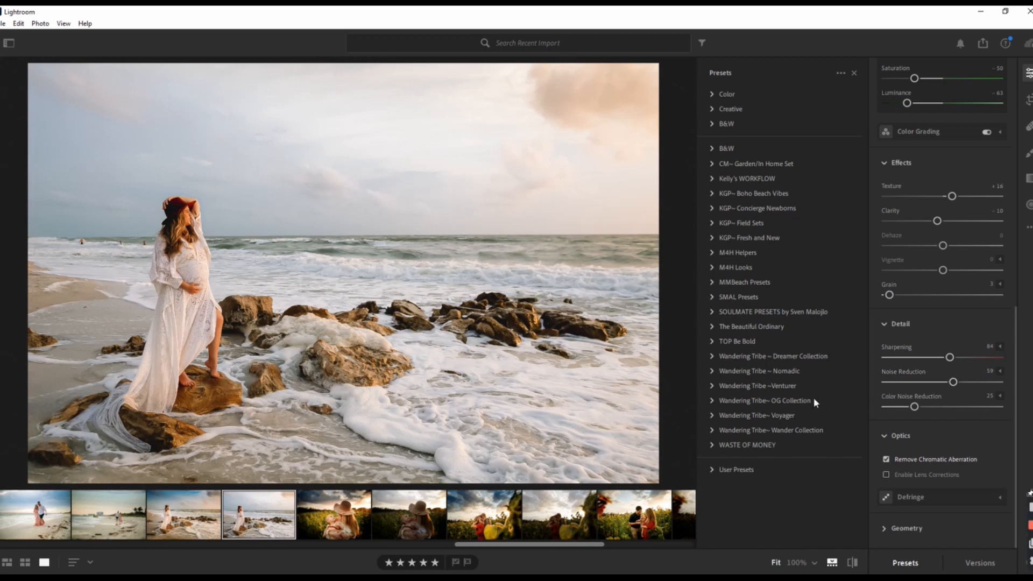
left_click_drag(953, 382, 918, 383)
left_click_drag(918, 383, 952, 384)
left_click_drag(914, 408, 897, 407)
left_click_drag(889, 294, 893, 298)
scroll(956, 351, "up", 2)
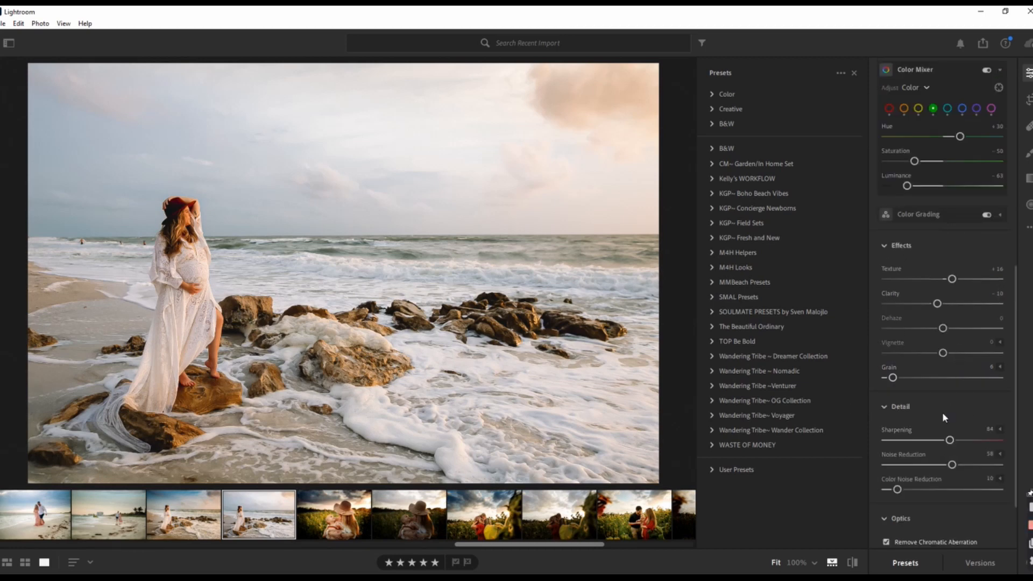
Step: Adjust the photo's color to Vibrance +33, Saturation -3, Temp +10 and Tint -2
scroll(952, 406, "up", 10)
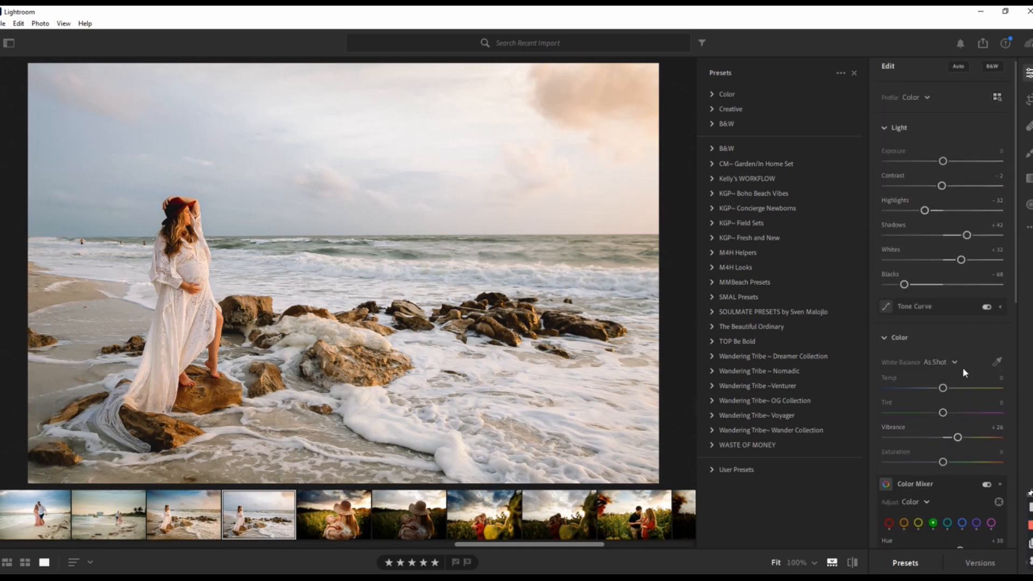
scroll(964, 371, "down", 10)
scroll(963, 371, "down", 2)
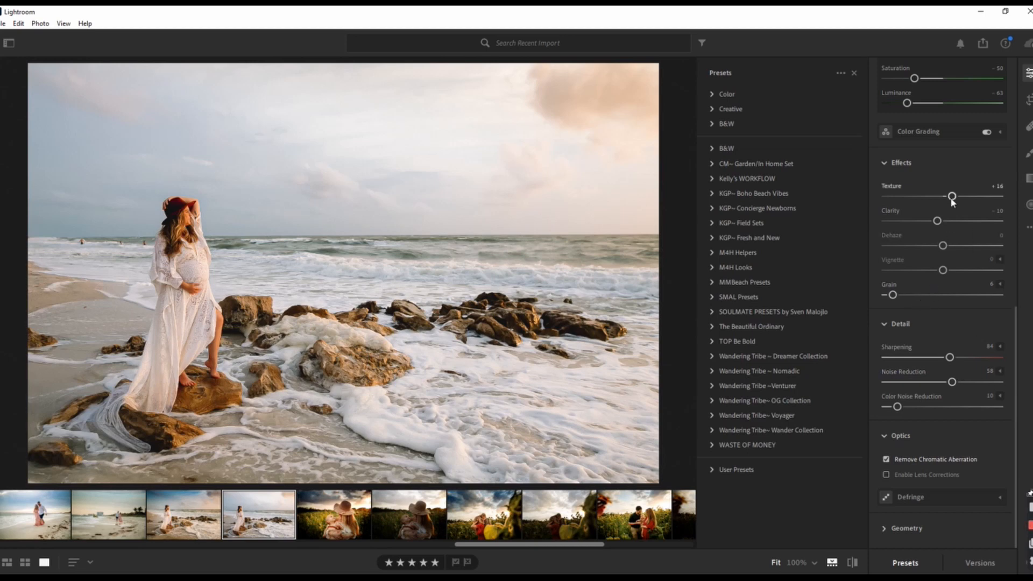
scroll(966, 251, "up", 3)
scroll(965, 254, "up", 3)
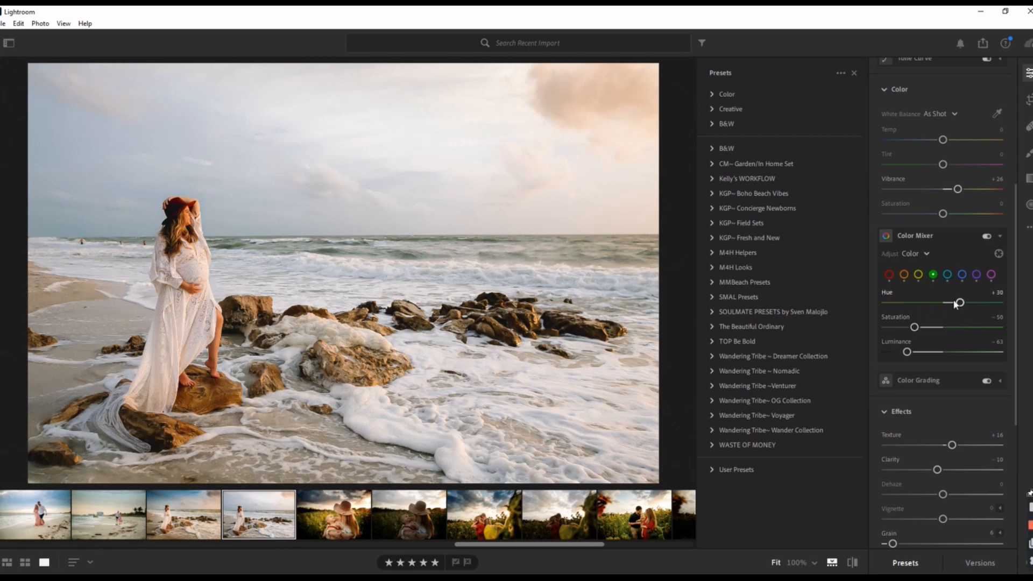
left_click_drag(959, 191, 941, 214)
left_click_drag(944, 140, 949, 141)
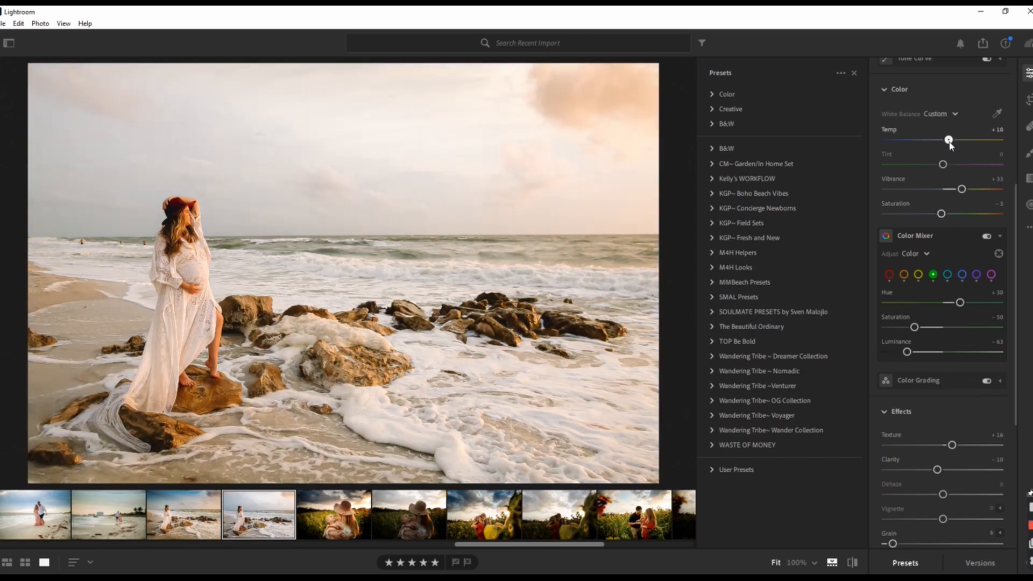
left_click_drag(943, 164, 942, 166)
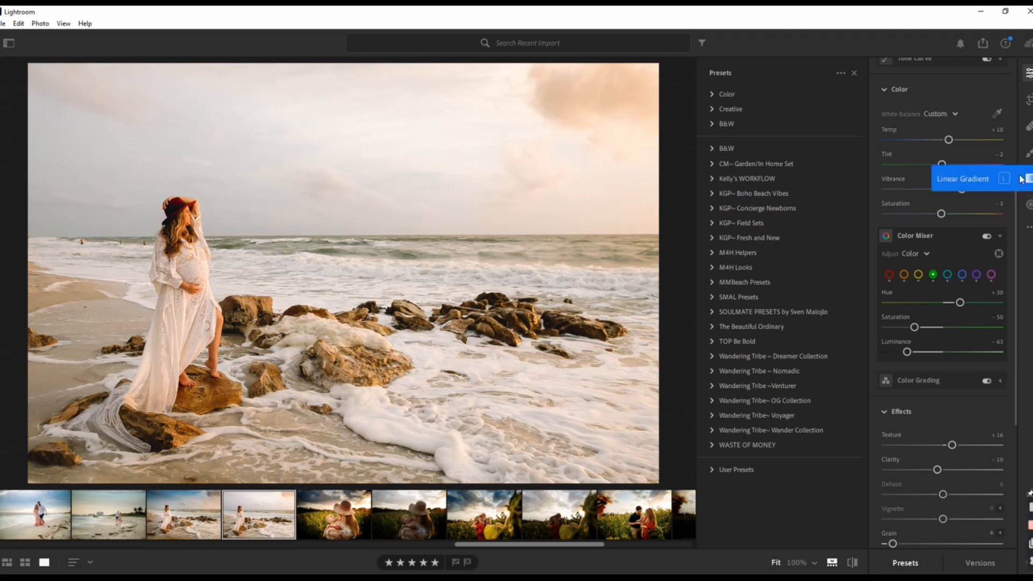
Step: Lower the photo's Highlights to -68 and fine-tune its Shadows and Whites
scroll(979, 204, "up", 5)
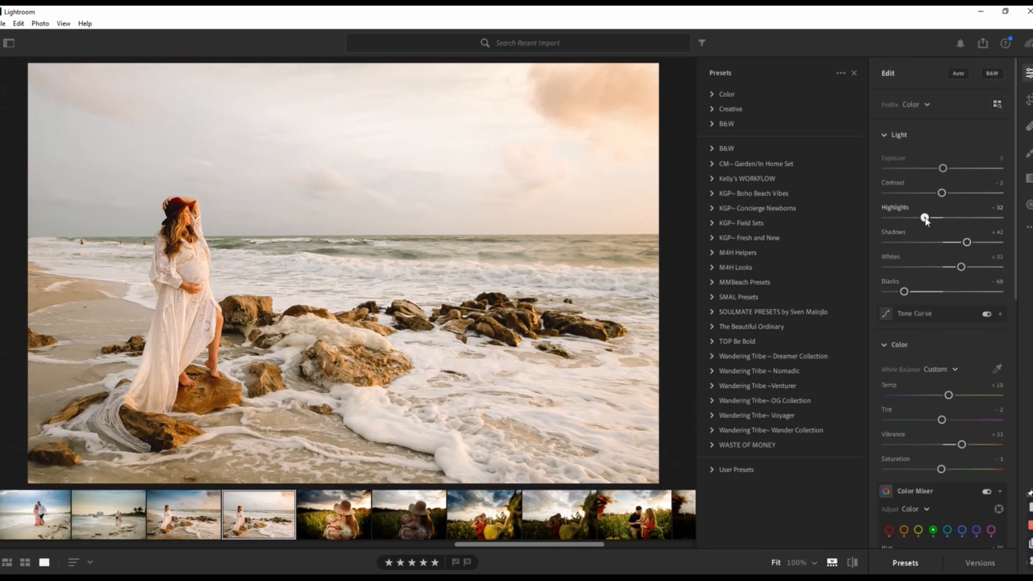
left_click_drag(910, 223, 906, 222)
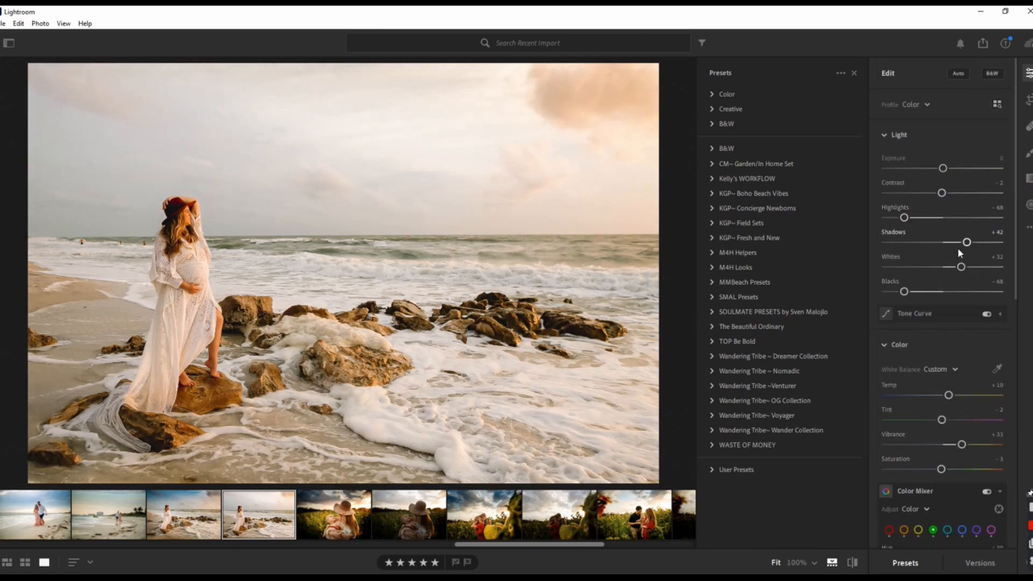
left_click_drag(967, 243, 967, 267)
Step: Add a linear gradient from the photo's upper edge down over the sky with Temp -58, Tint +11 and Exposure -0.92
left_click(1029, 179)
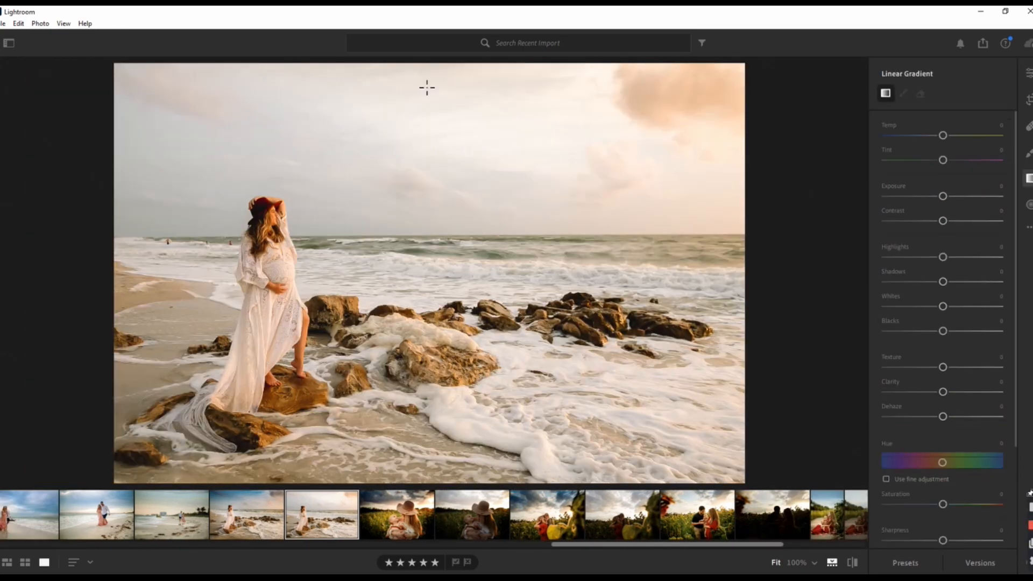
left_click_drag(426, 63, 399, 219)
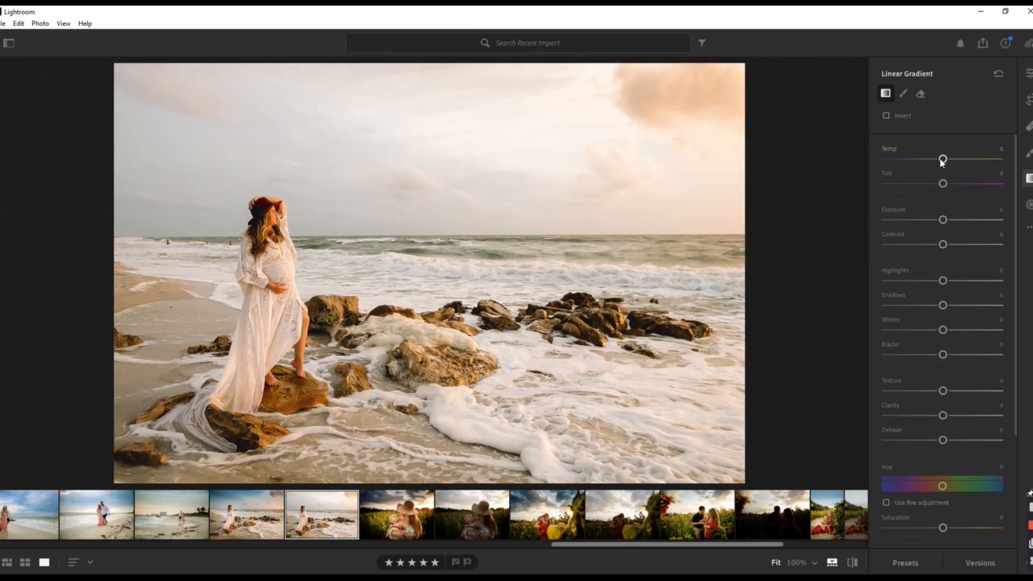
left_click_drag(942, 159, 949, 184)
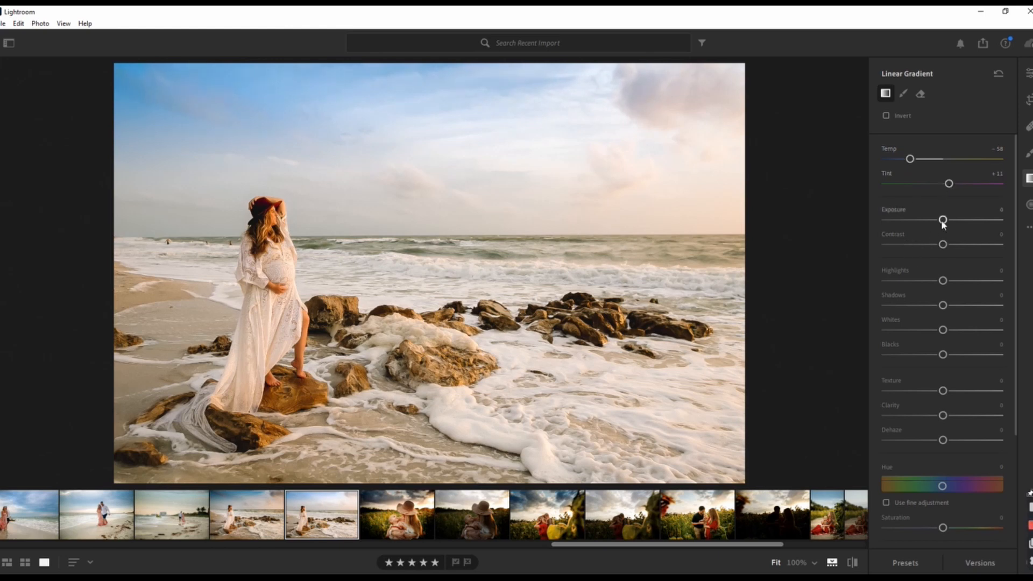
left_click_drag(941, 220, 929, 220)
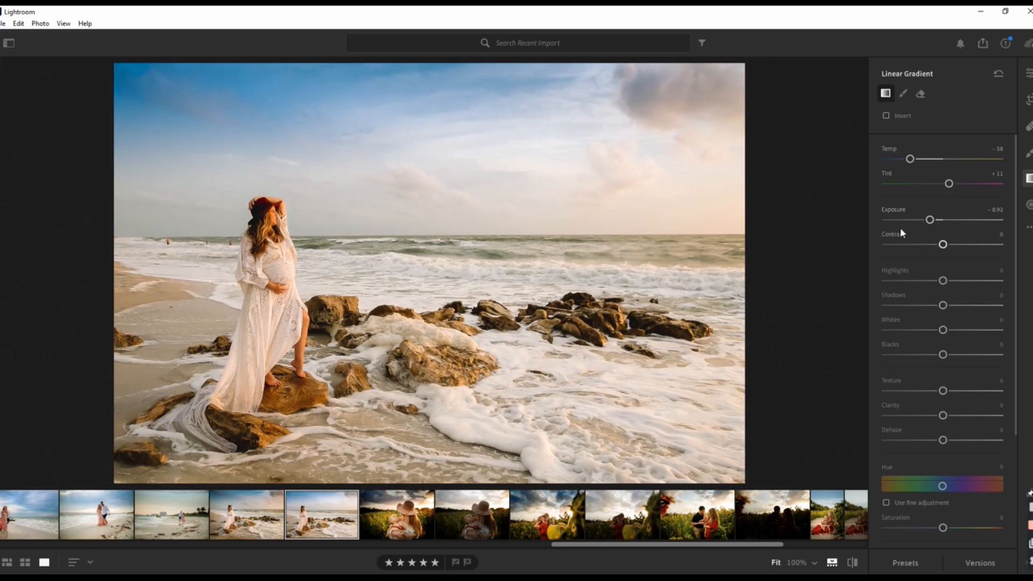
Step: Set the sky gradient's Exposure to -1.04 and Tint to +4, and move the gradient lower over the sky
left_click_drag(929, 220, 928, 220)
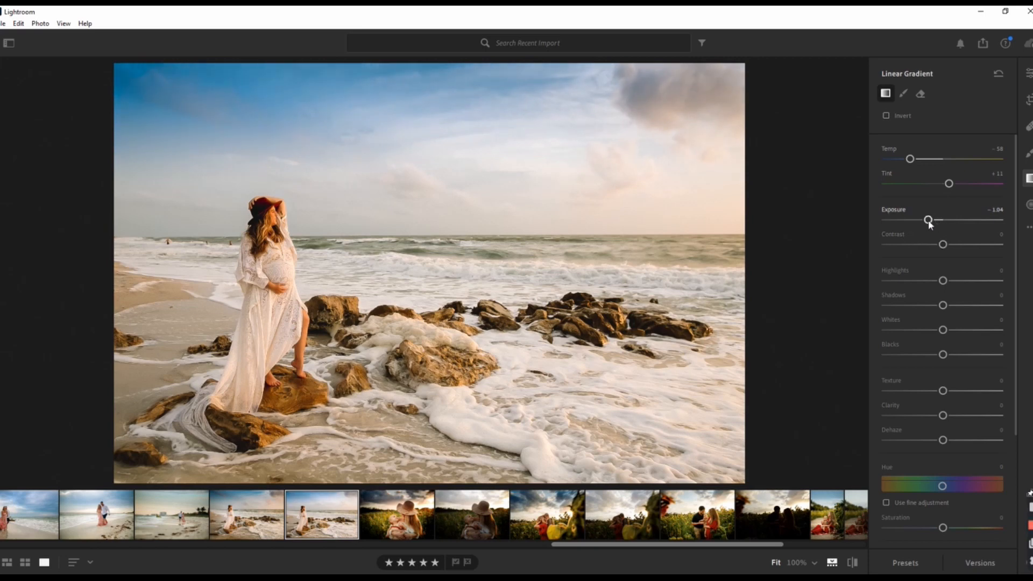
left_click_drag(948, 185, 945, 185)
left_click_drag(422, 141, 422, 170)
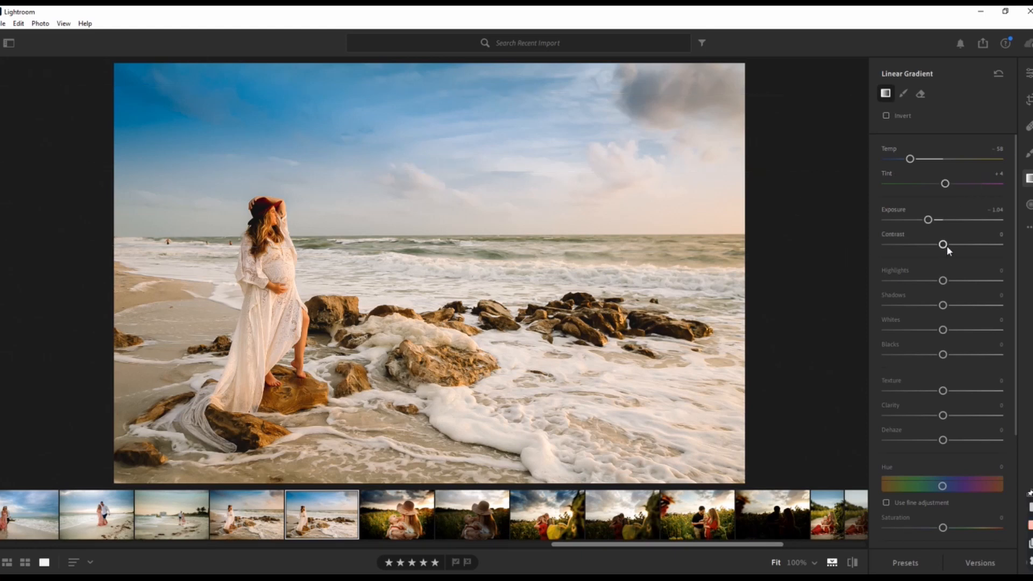
Step: Set the sky gradient to Tint +18, Exposure -0.80, Contrast +20, Highlights -64, Shadows -13, Whites -30, Blacks -2, Texture +13, Clarity -13 and Dehaze +5
left_click_drag(944, 246, 916, 335)
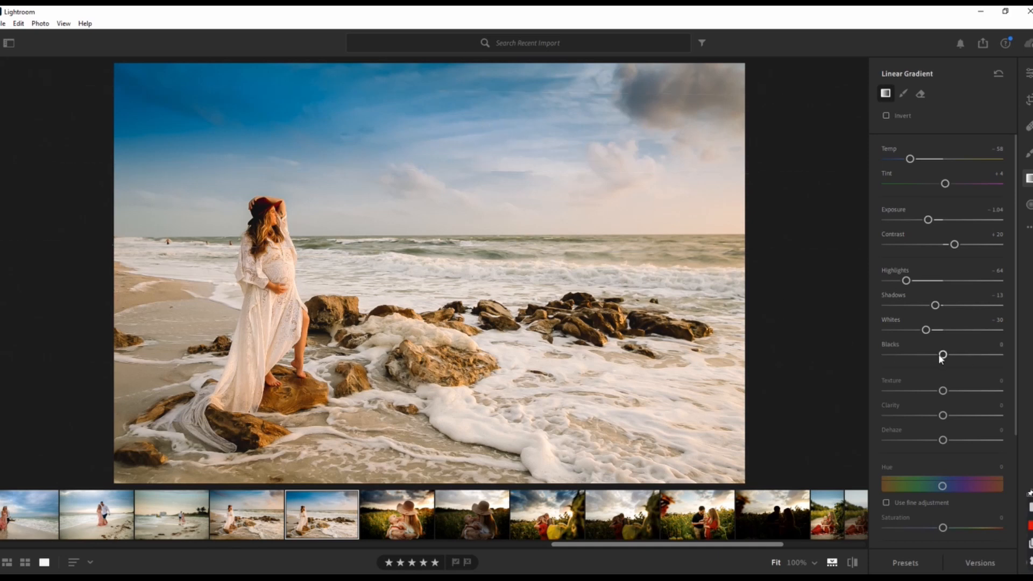
left_click_drag(942, 354, 946, 440)
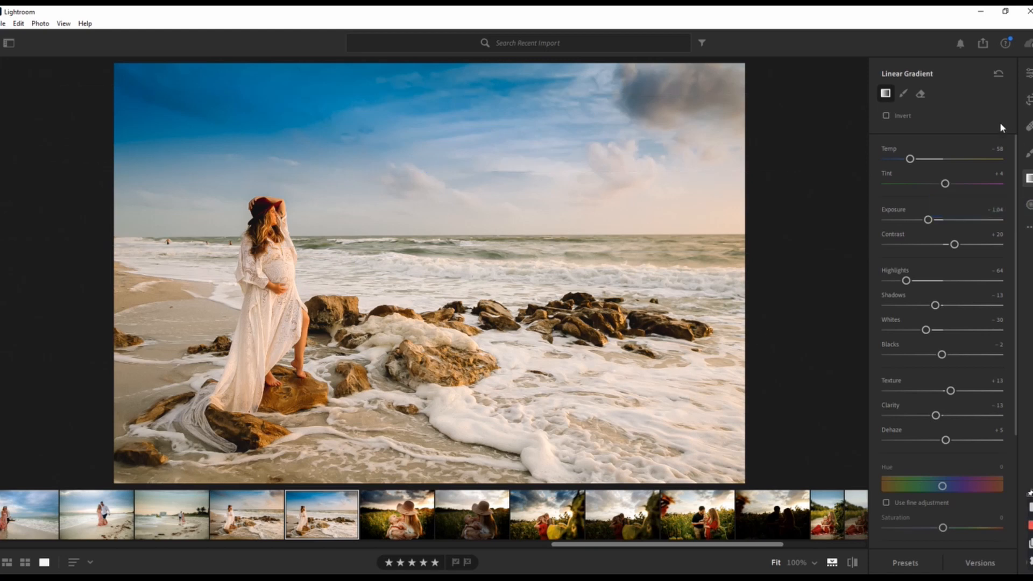
left_click_drag(942, 185, 955, 185)
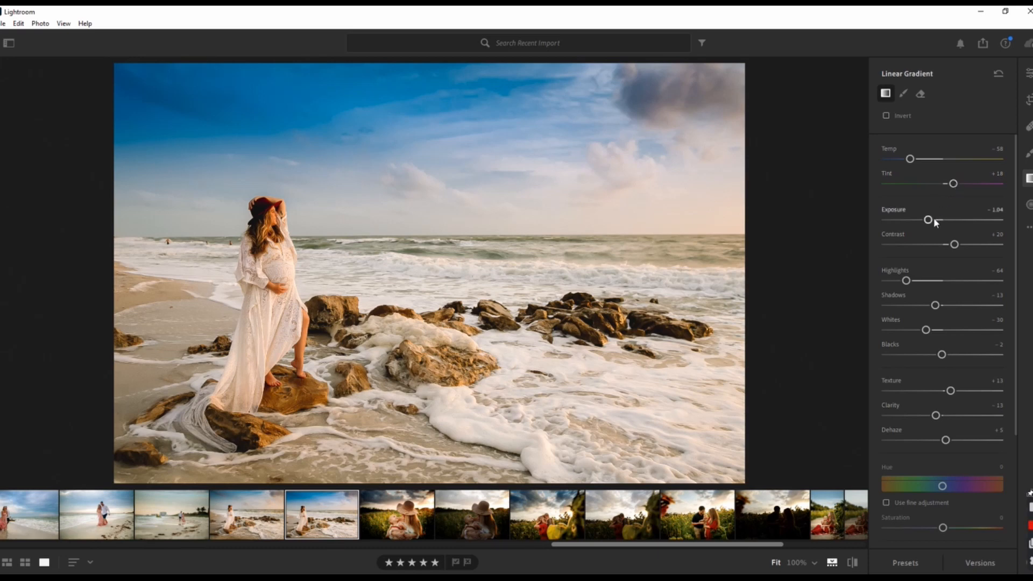
left_click_drag(928, 220, 929, 221)
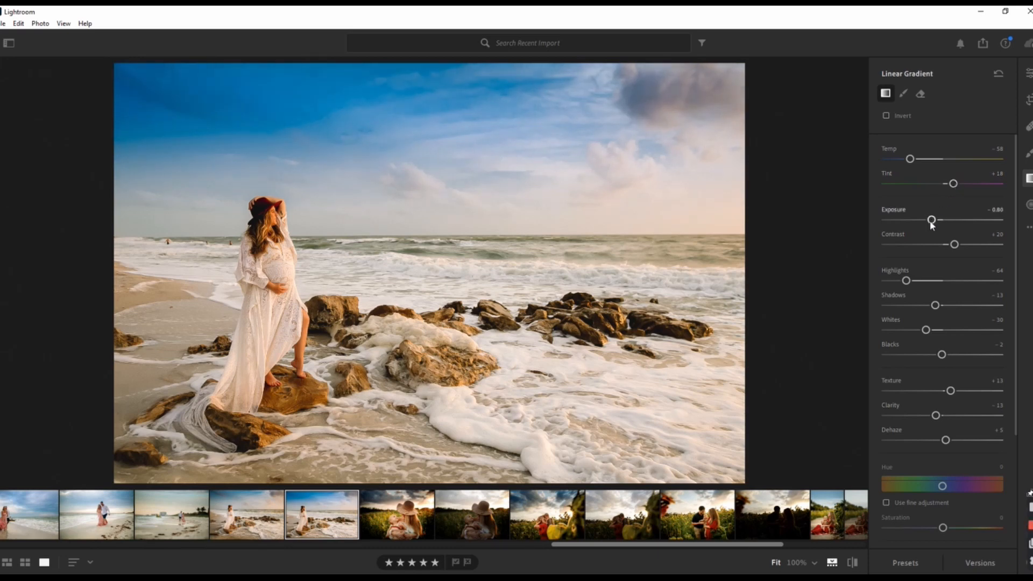
Step: Brush the warm sky beneath the dark cloud with Temp +12, Tint +9 and Exposure -0.24
left_click(1028, 153)
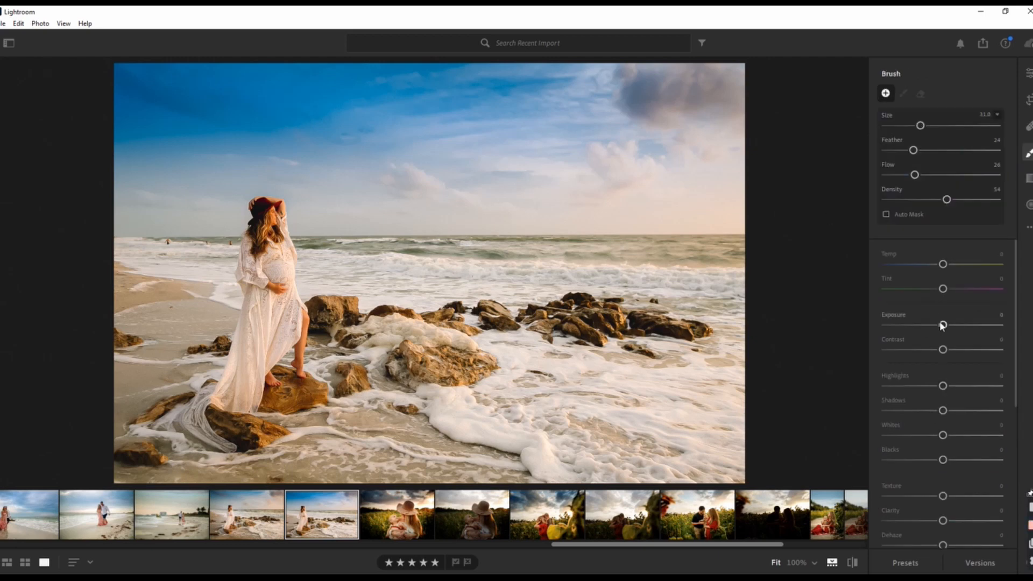
left_click_drag(942, 325, 940, 329)
left_click_drag(942, 290, 950, 268)
left_click_drag(711, 187, 699, 166)
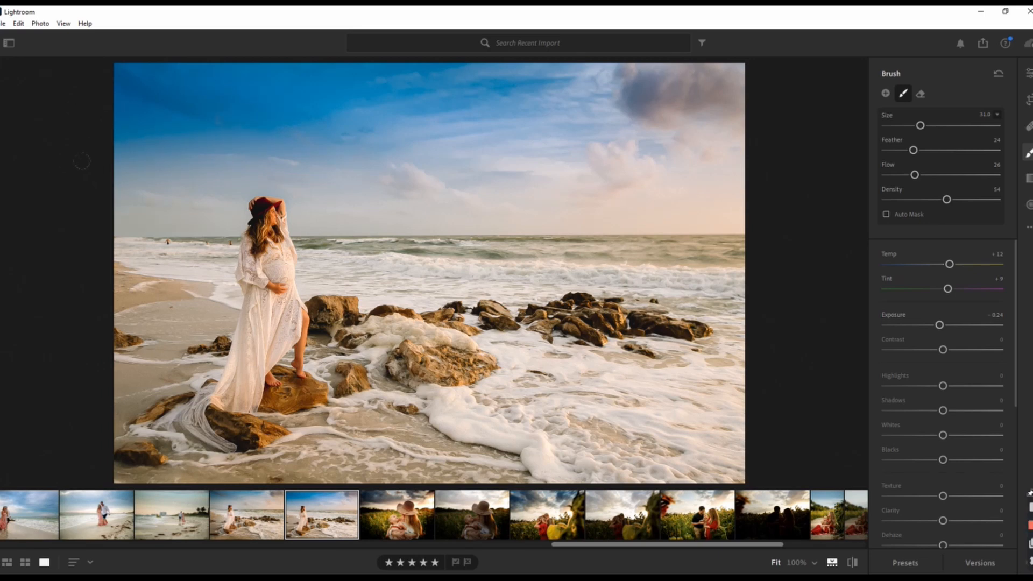
Step: Compare the edited beach photo with its original version twice
left_click(853, 563)
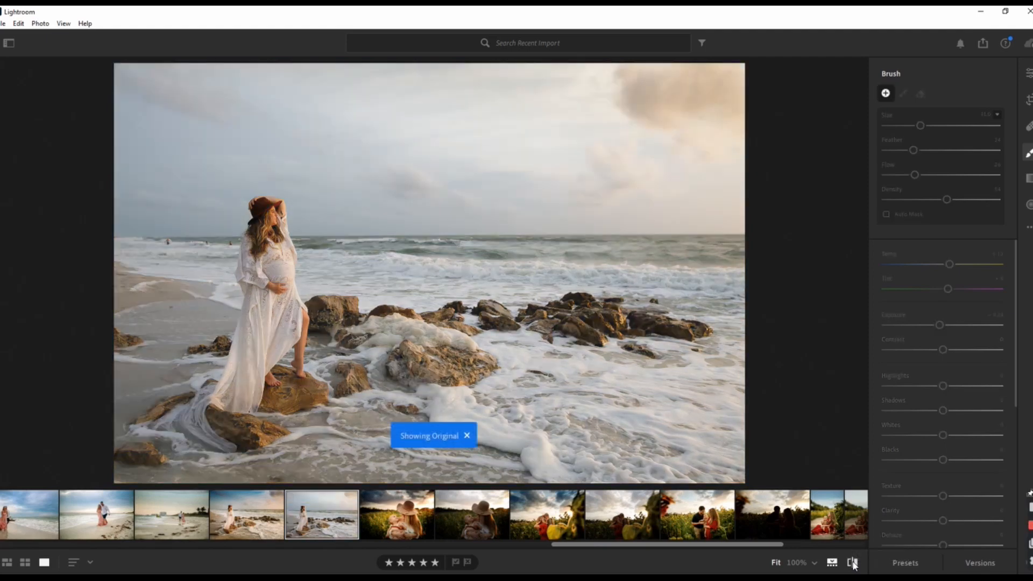
left_click(853, 563)
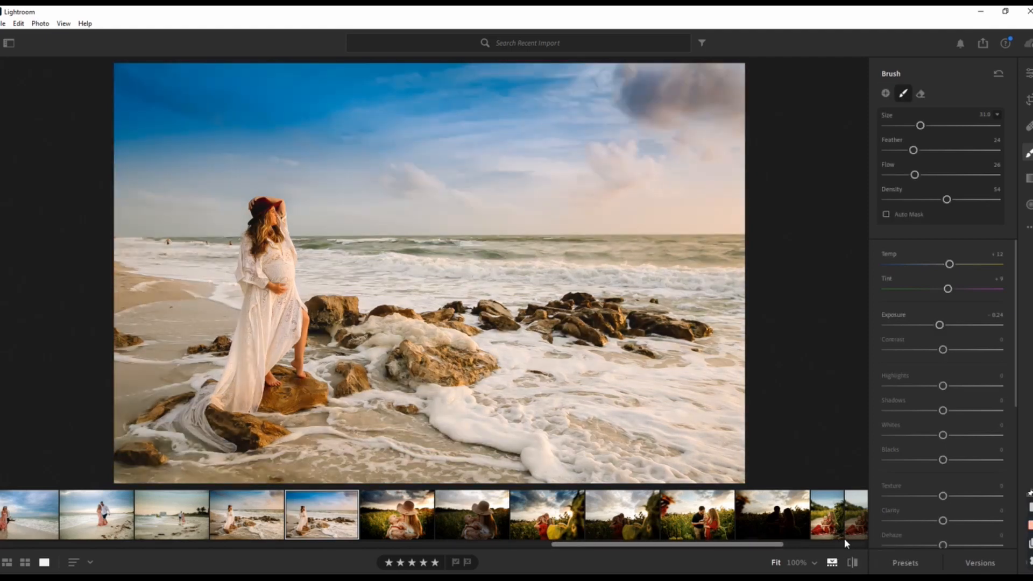
left_click(852, 563)
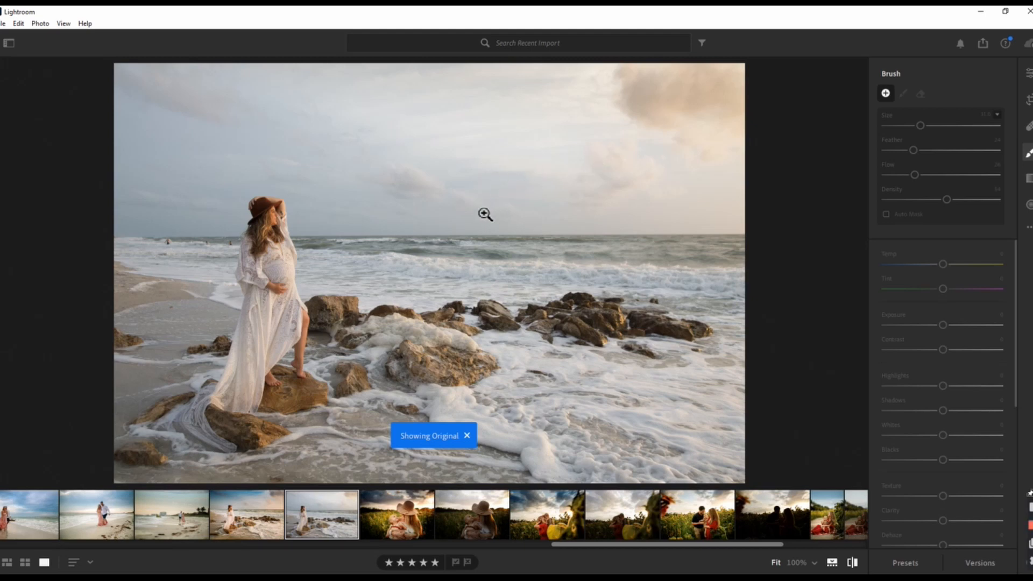
left_click(854, 561)
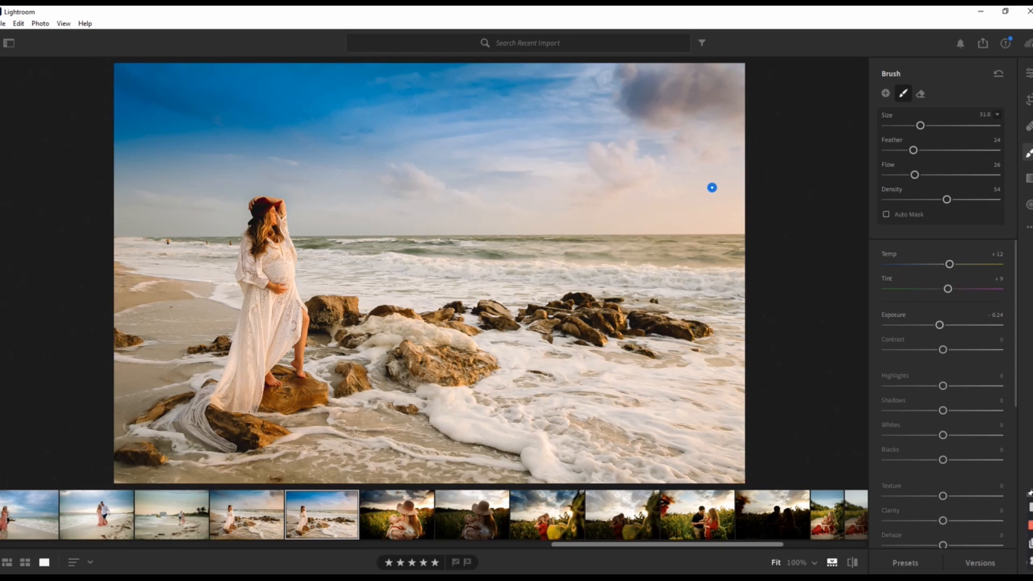
Step: Soften the sky gradient's color to Temp -36 and Tint +13, and check the result against the original photo
left_click(1029, 178)
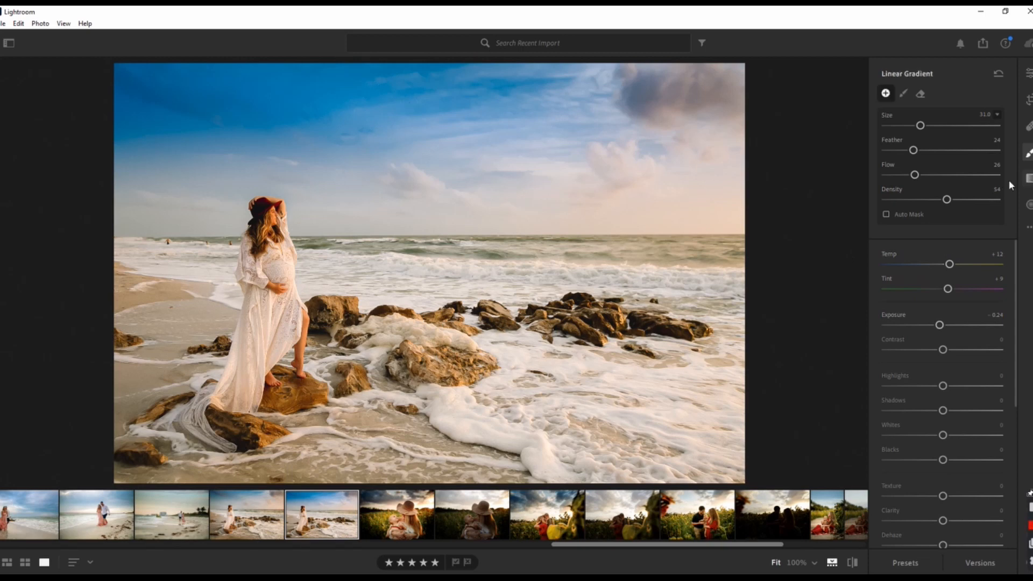
left_click(422, 170)
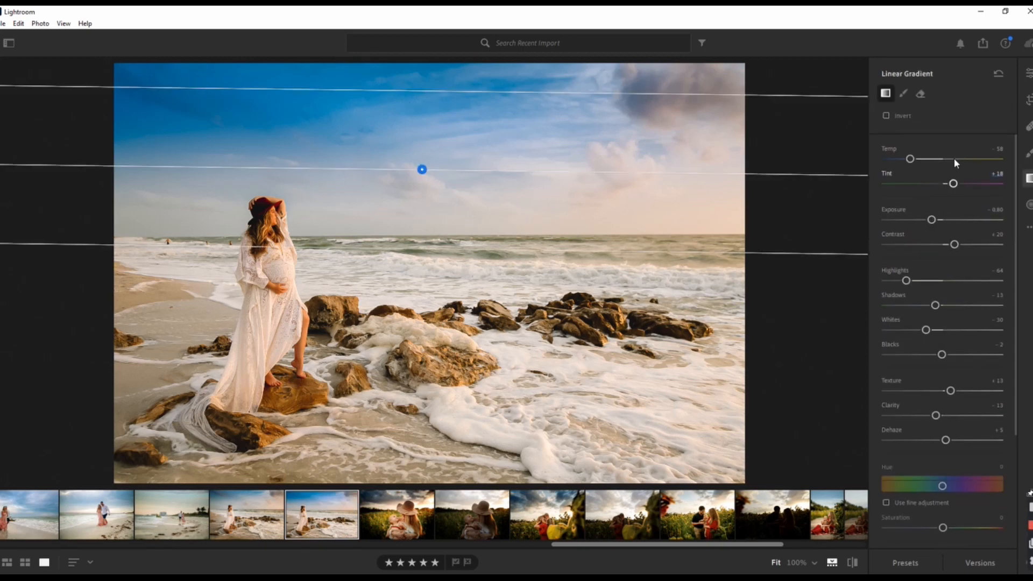
left_click_drag(909, 159, 950, 185)
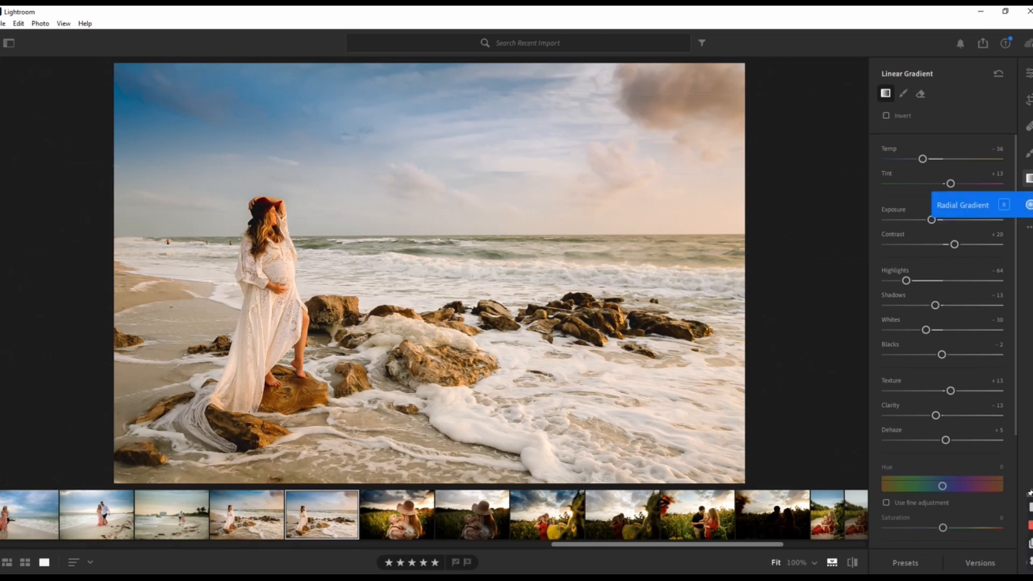
left_click(852, 562)
left_click(853, 562)
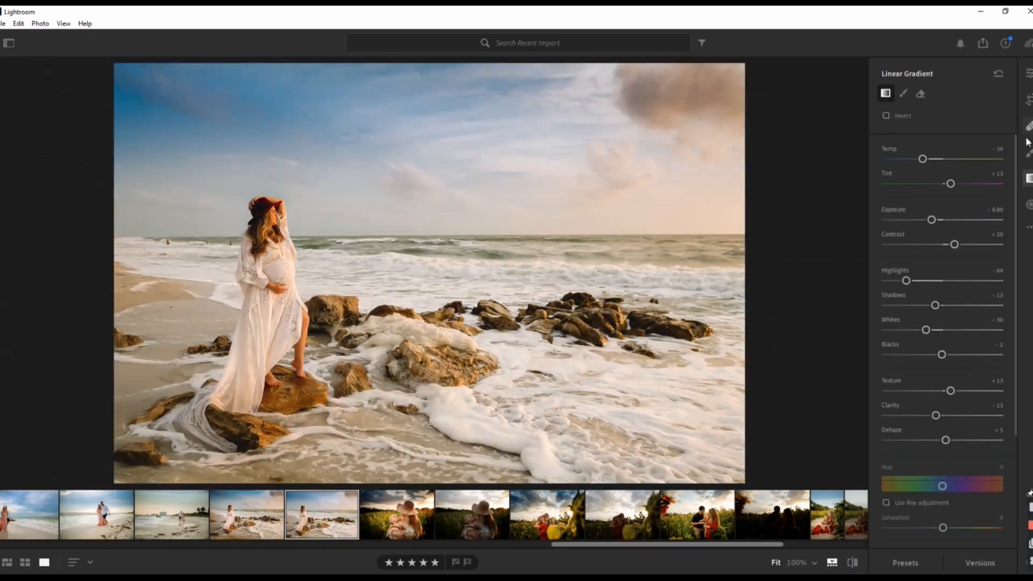
Step: Brush the sea below the horizon with Temp -30 and Tint -17, starting at brush size 10 and shrinking it to 3
left_click(1030, 154)
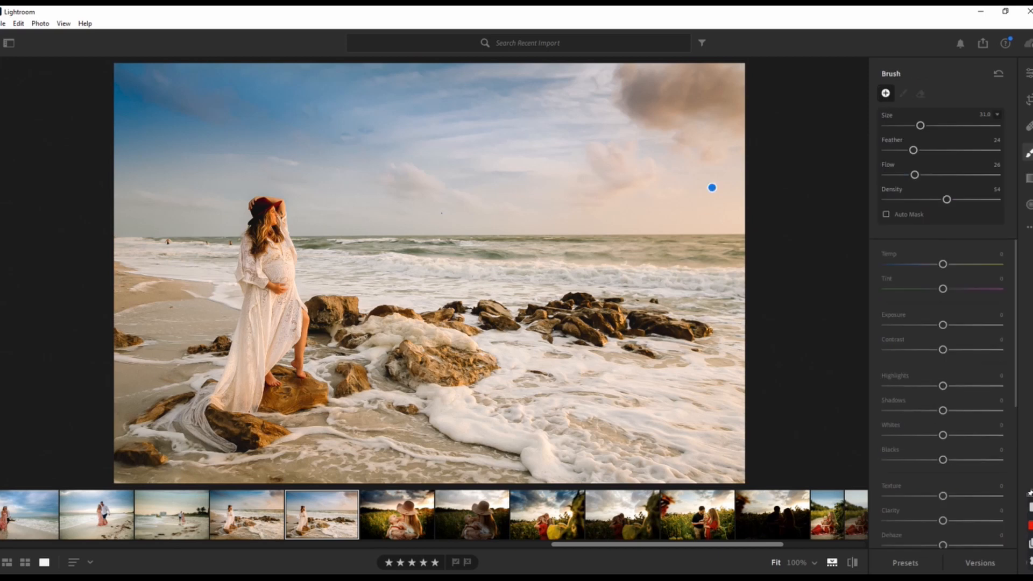
scroll(686, 270, "down", 11)
scroll(650, 231, "down", 1)
mouse_move(943, 264)
left_mouse_down()
mouse_move(931, 264)
mouse_move(932, 289)
left_mouse_up()
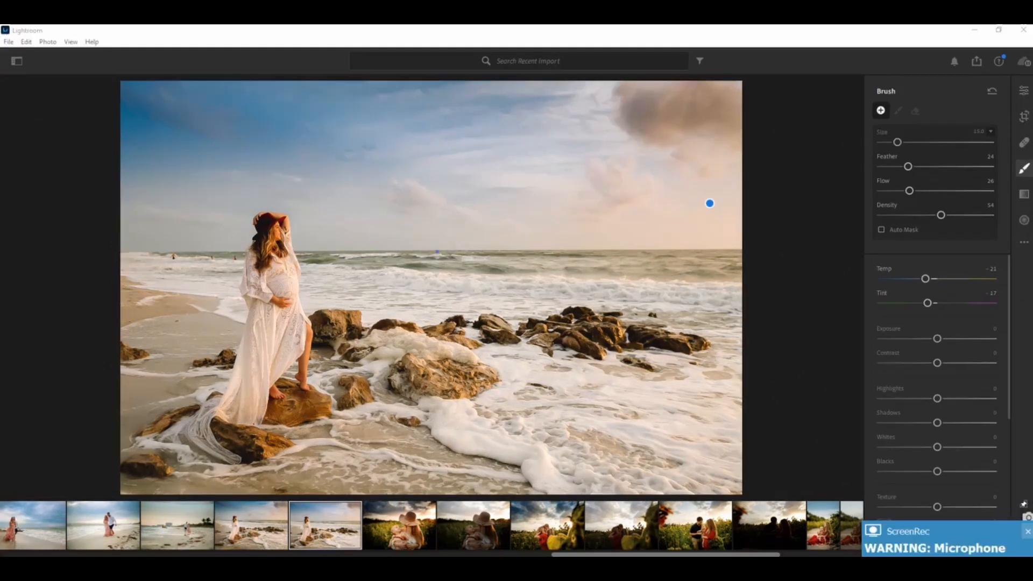
scroll(709, 203, "down", 5)
left_click_drag(925, 279, 920, 279)
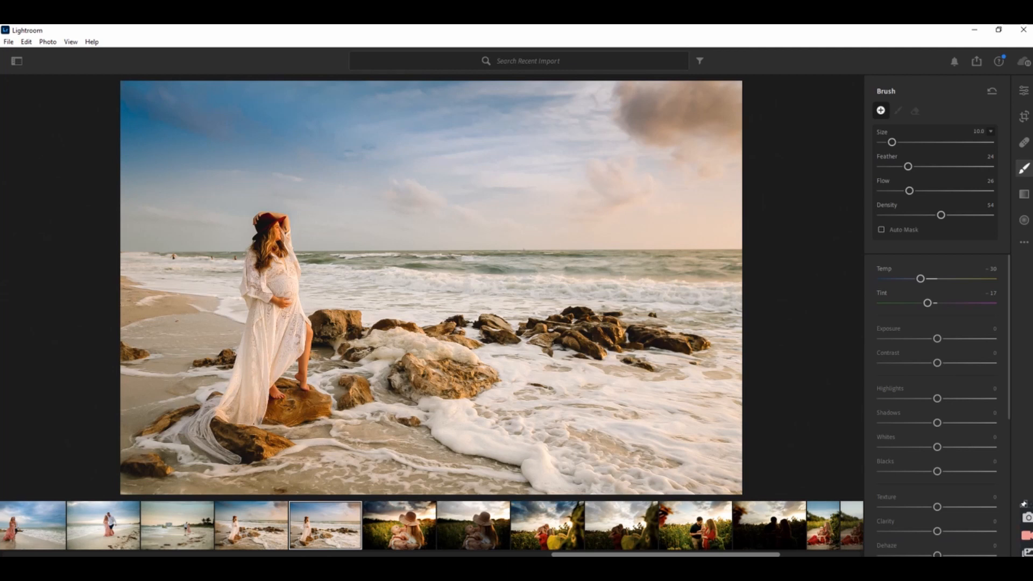
left_click(487, 262)
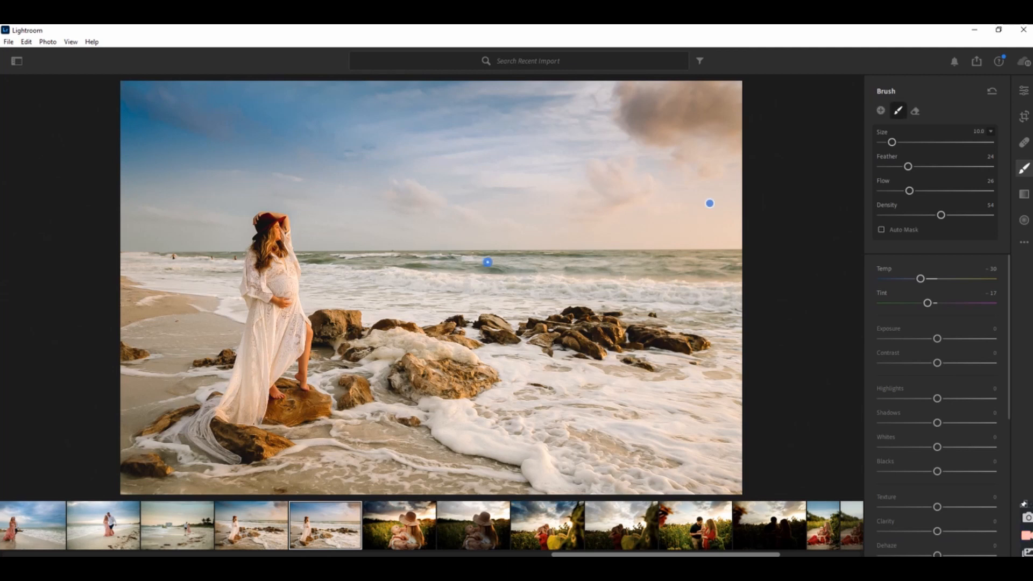
key("bracketleft")
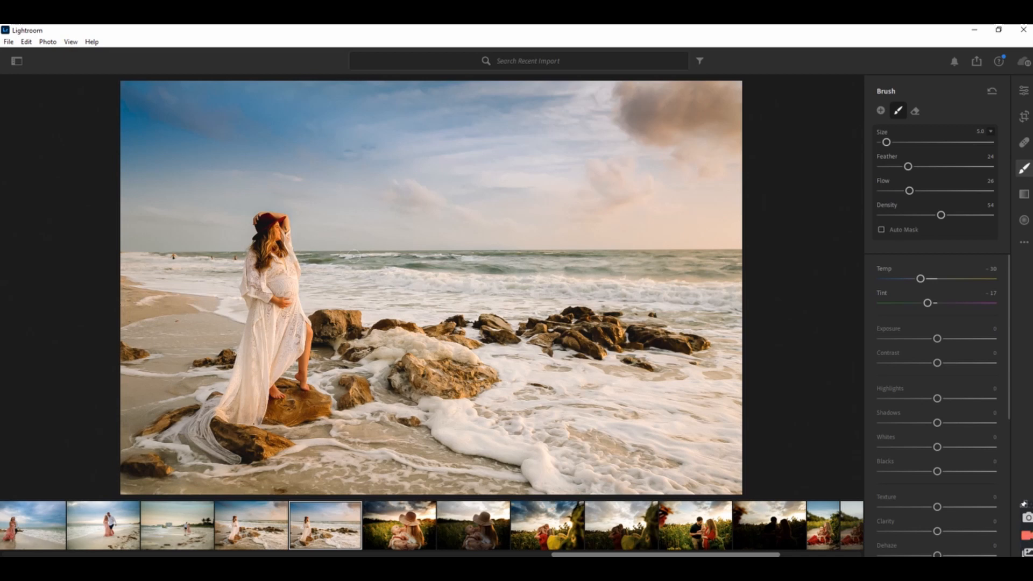
key("bracketleft")
key("bracketleft")
key("bracketleft")
Step: Set up a new brush with Temp and Tint at 0, Exposure +0.28, Contrast +22, Whites +19 and Clarity -53
left_click(880, 111)
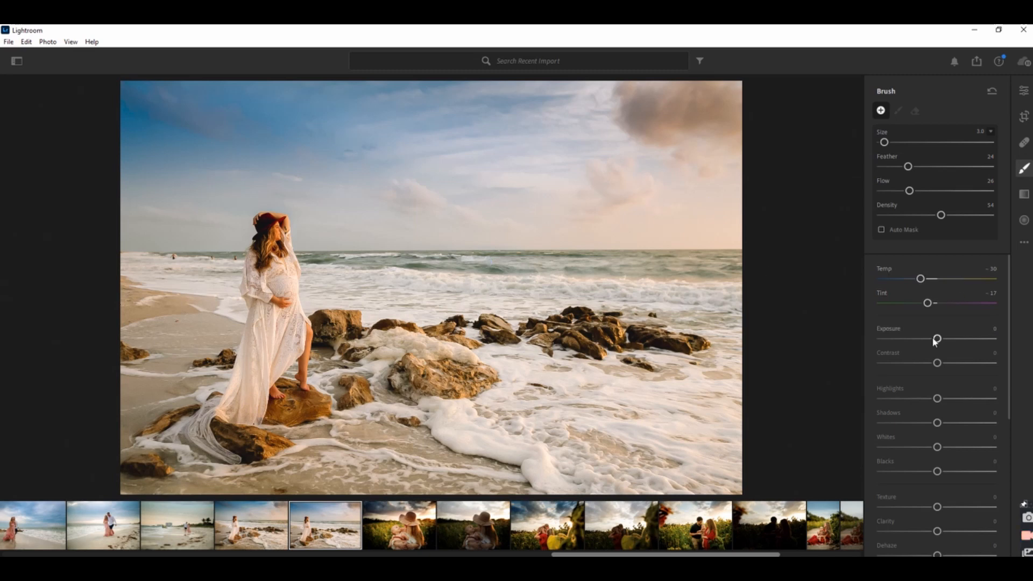
left_click_drag(938, 339, 941, 363)
double_click(920, 279)
double_click(927, 302)
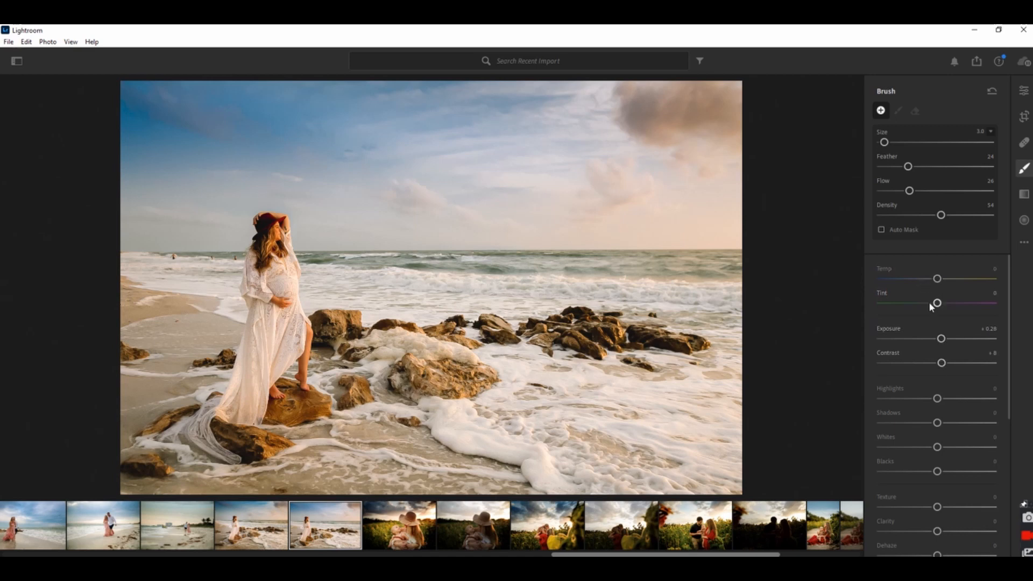
left_click_drag(937, 447, 949, 448)
left_click_drag(942, 364, 949, 363)
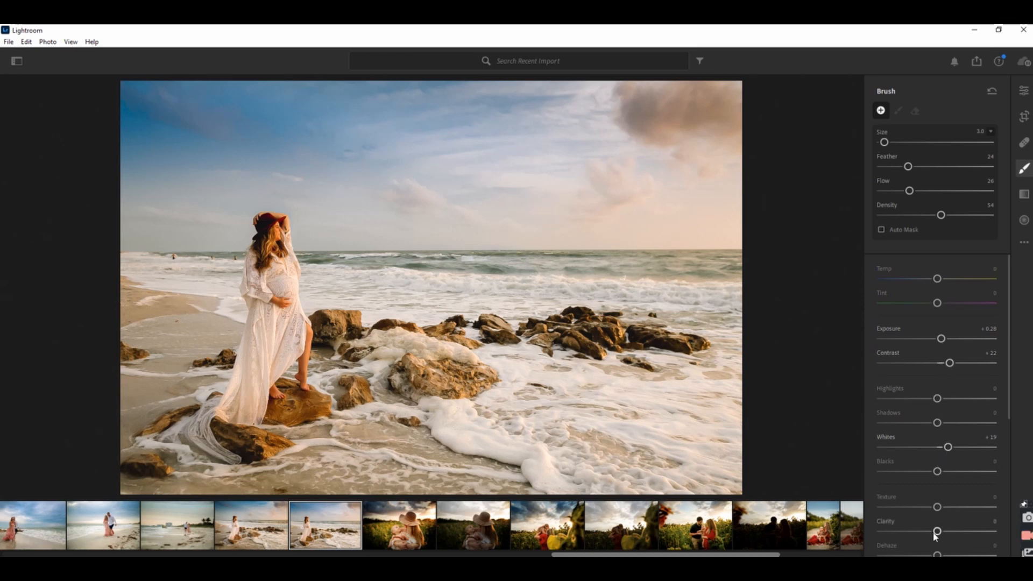
left_click_drag(937, 532, 915, 538)
Step: Paint the new brush adjustment over the foaming waves in the foreground, varying the brush size between 8 and 13
scroll(421, 420, "up", 3)
left_click(449, 415)
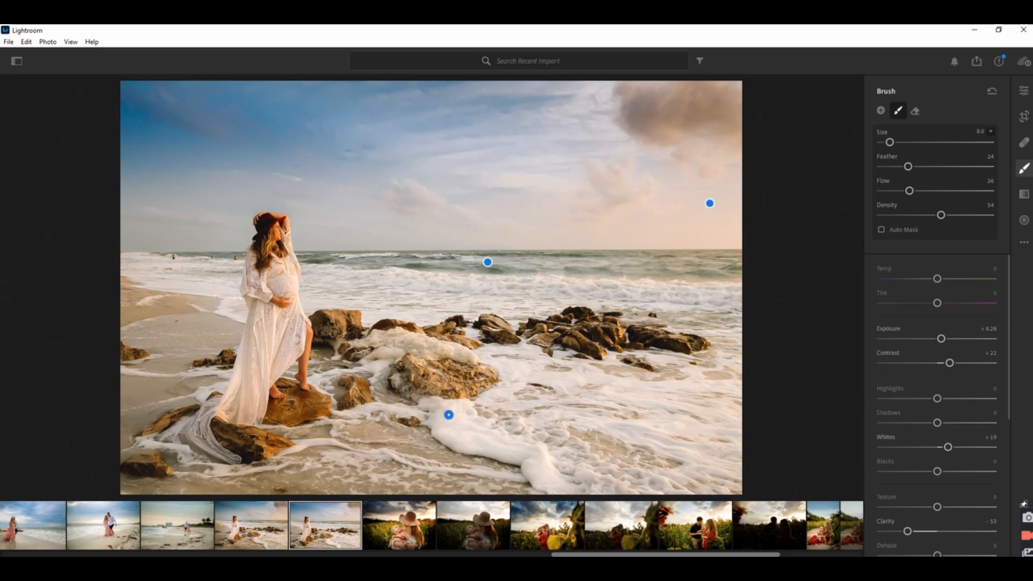
key("bracketright")
key("bracketright")
key("bracketright")
key("bracketright")
key("bracketright")
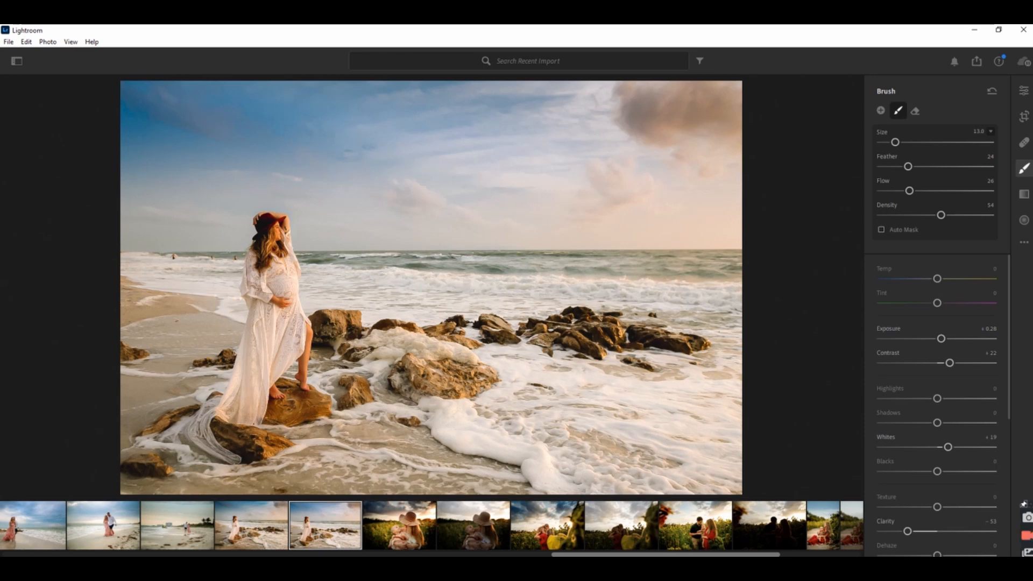
key("[")
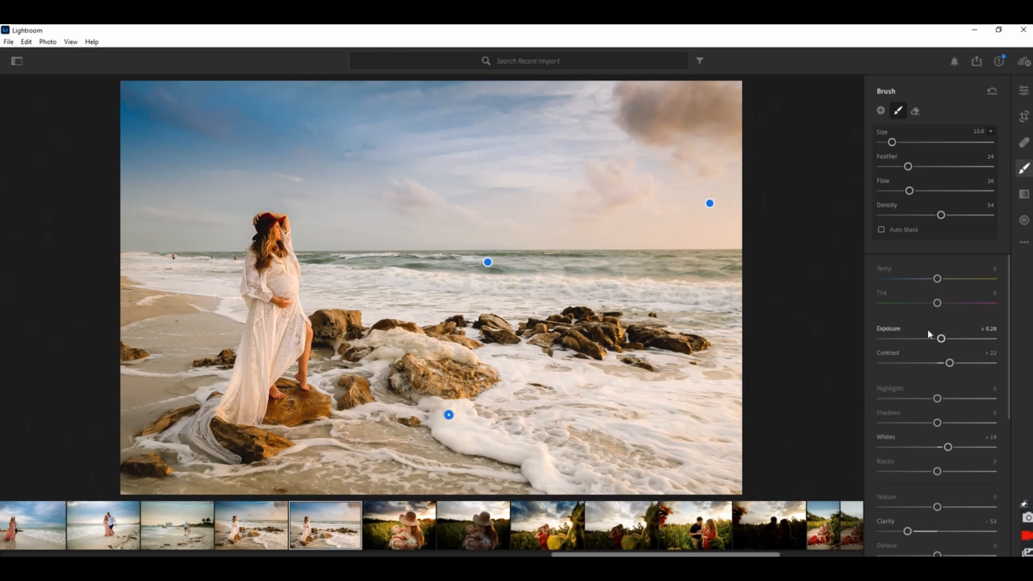
Step: Raise the foam brush's Exposure to +0.60 and reduce the brush size to 7
left_click_drag(941, 339, 945, 338)
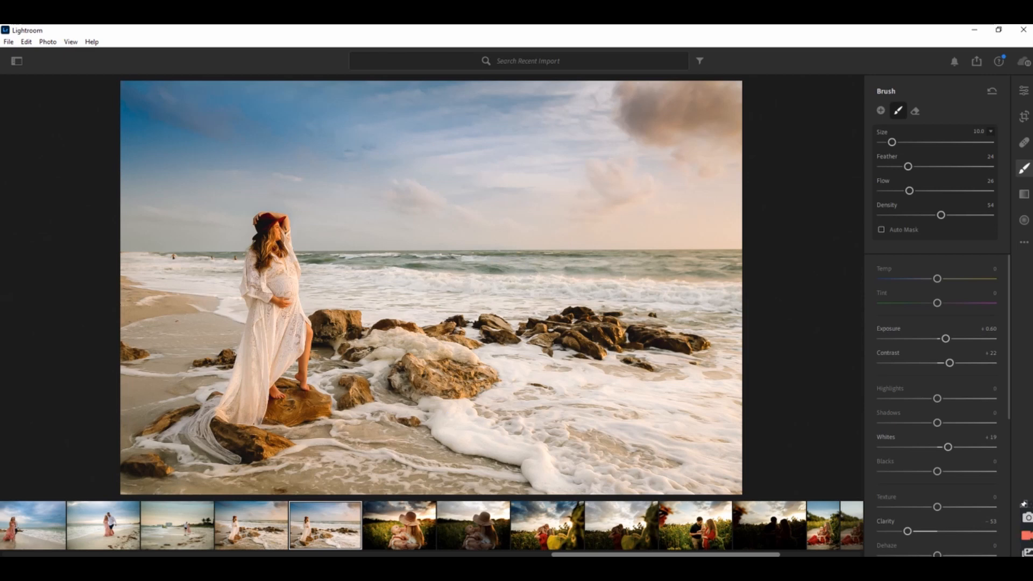
key("bracketleft")
key("bracketleft")
key("bracketleft")
Step: Add a radial gradient around the woman with Temp -1, Tint +9 and Exposure +0.64
left_click(1024, 220)
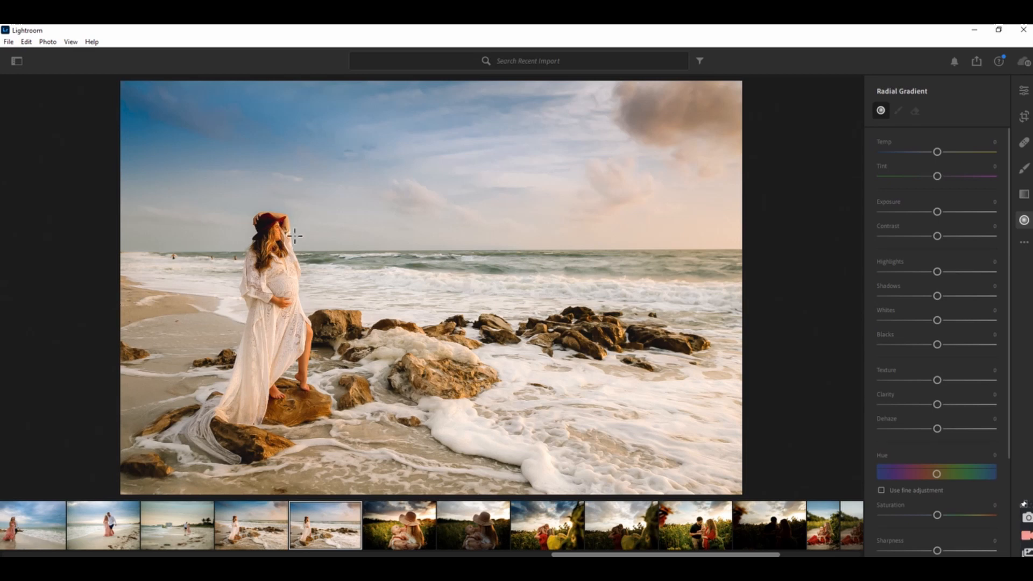
left_click_drag(257, 218, 363, 355)
left_click_drag(285, 301, 304, 394)
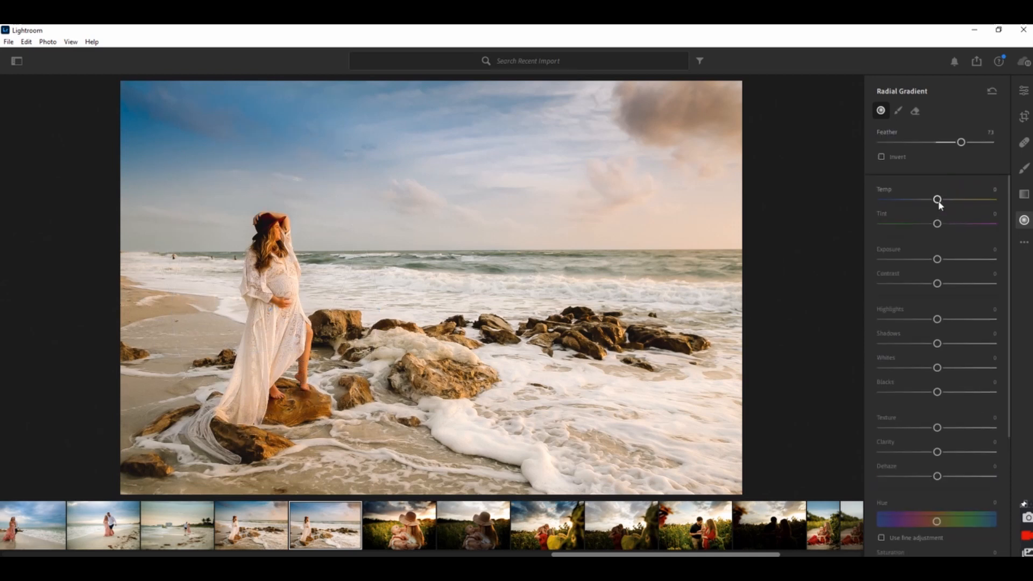
left_click_drag(940, 205, 948, 263)
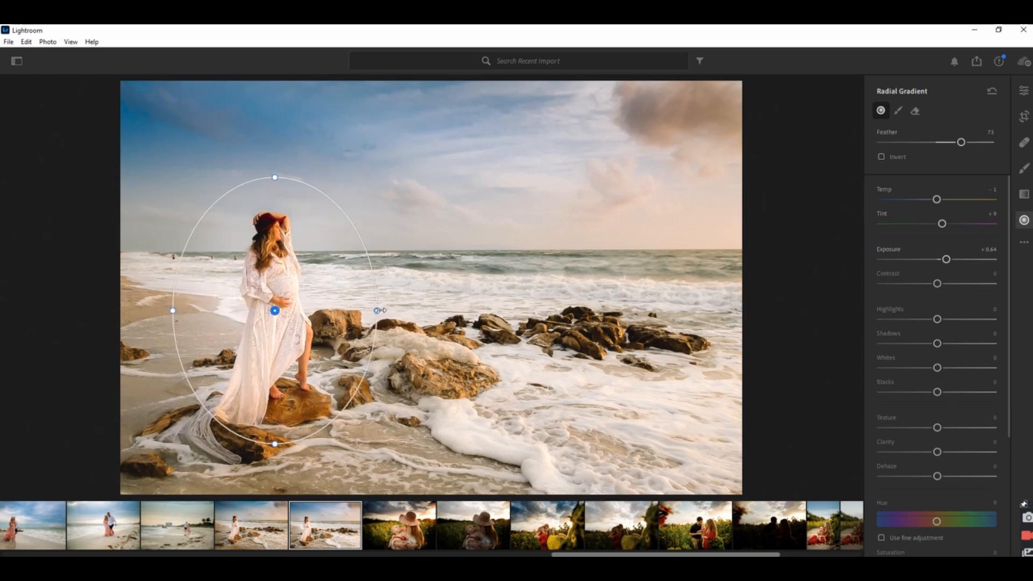
Step: Widen the radial gradient around the woman, shift it slightly upward and lower its Exposure a little
left_click_drag(376, 311, 401, 310)
left_click_drag(316, 315, 319, 303)
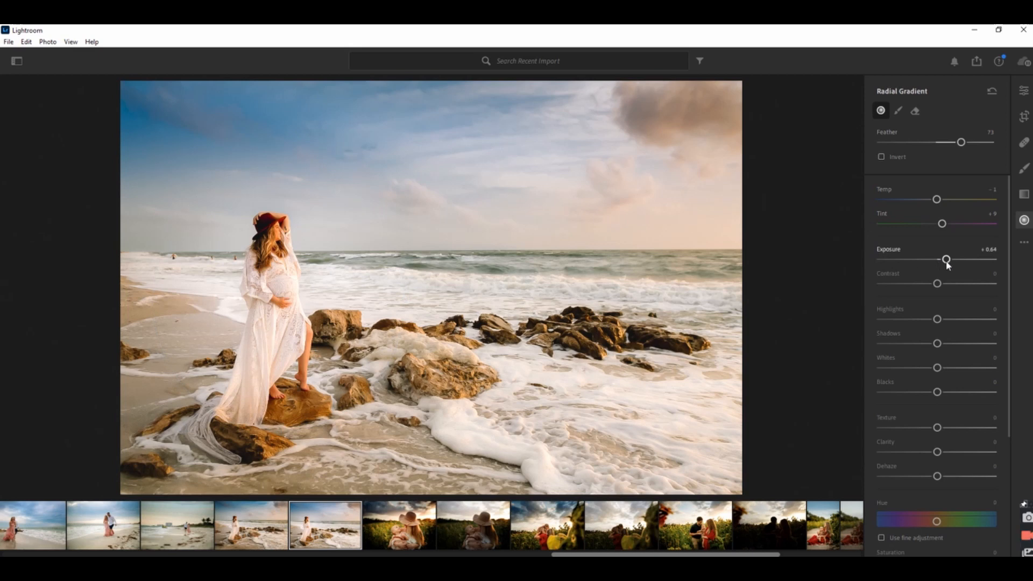
left_click_drag(946, 263, 944, 262)
Step: Brush the woman's face with Temp -11 at brush size 4, and return to the photo's general edit settings
left_click(1024, 169)
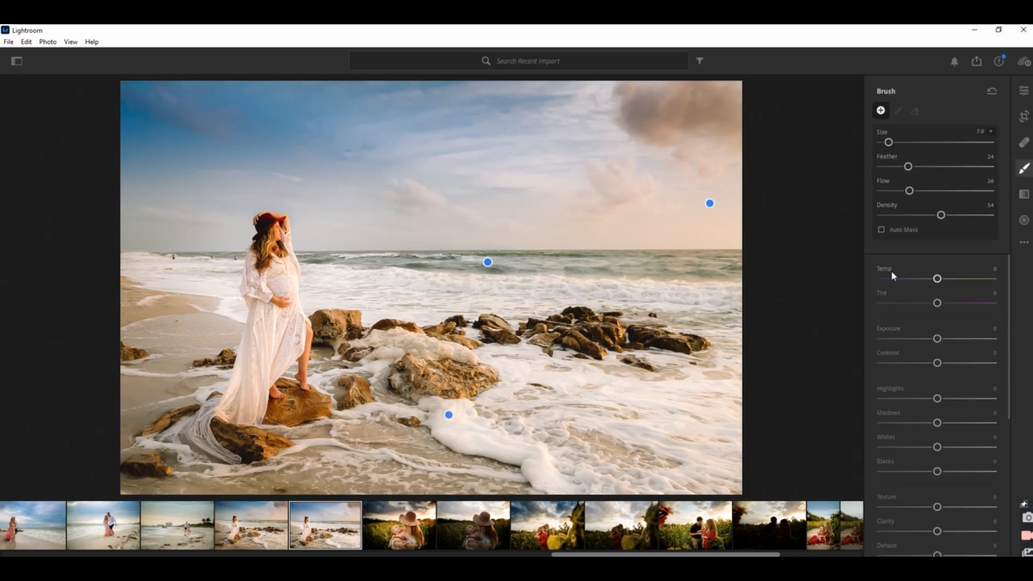
left_click_drag(937, 278, 931, 279)
scroll(282, 213, "down", 3)
mouse_move(276, 230)
left_mouse_down()
mouse_move(275, 249)
mouse_move(276, 220)
mouse_move(283, 226)
mouse_move(262, 219)
mouse_move(274, 218)
mouse_move(276, 235)
left_mouse_up()
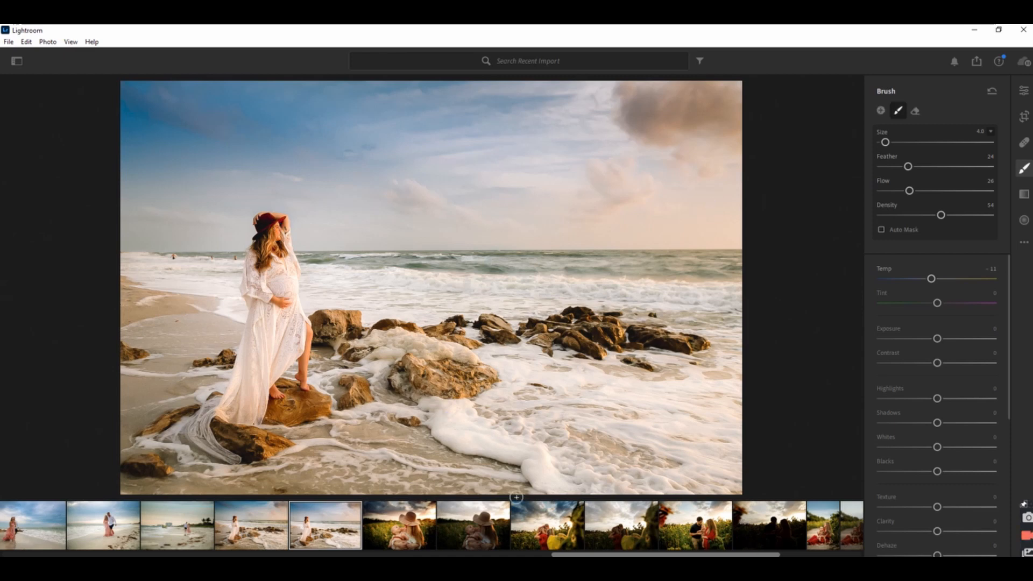
left_click(1024, 91)
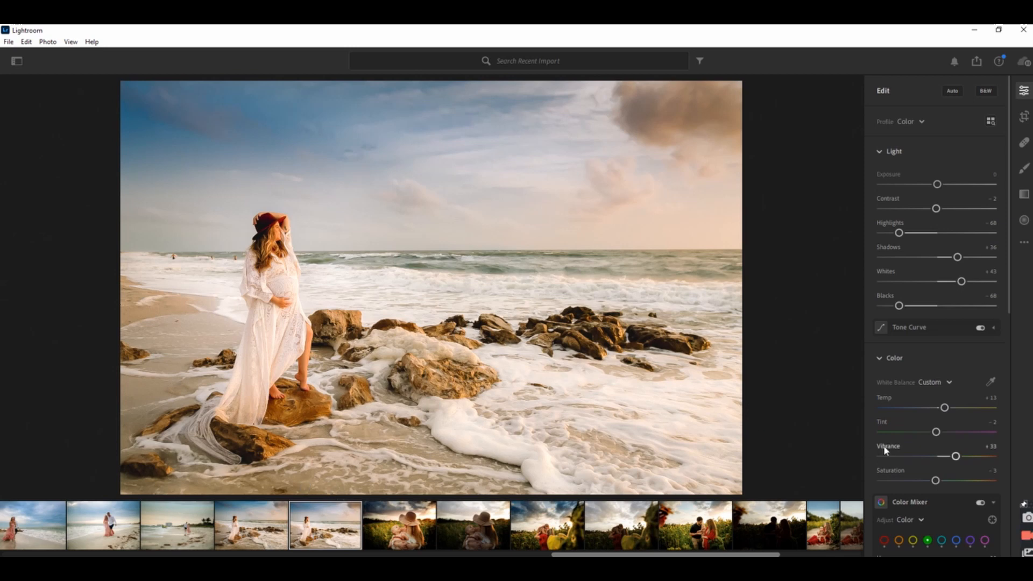
Step: Set the photo's Tint to -5 and brush the large foreground rock with Temp -20, Tint +9 and Exposure +0.16 at size 12
left_click_drag(936, 434, 934, 434)
left_click(1023, 169)
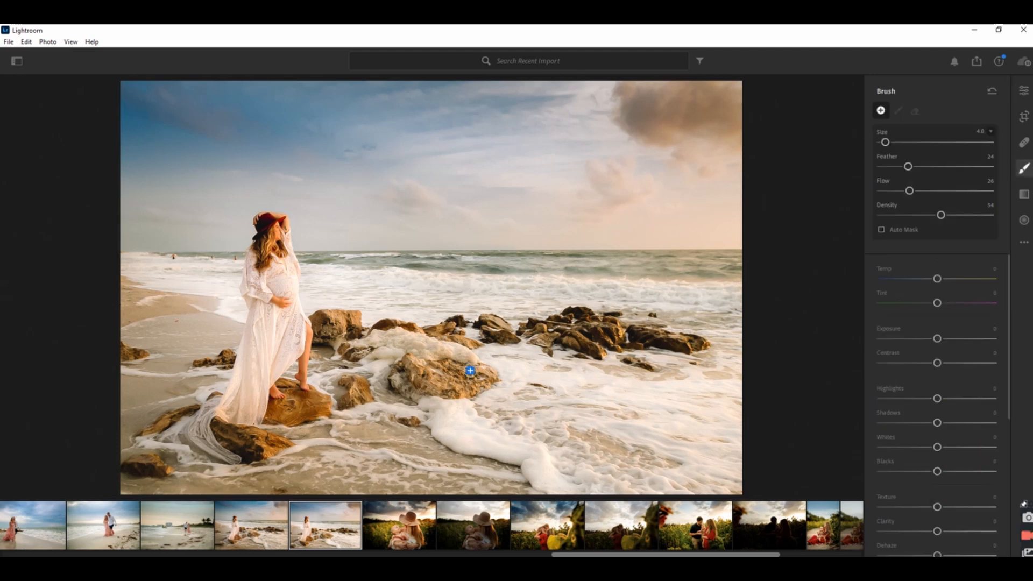
key("bracketright")
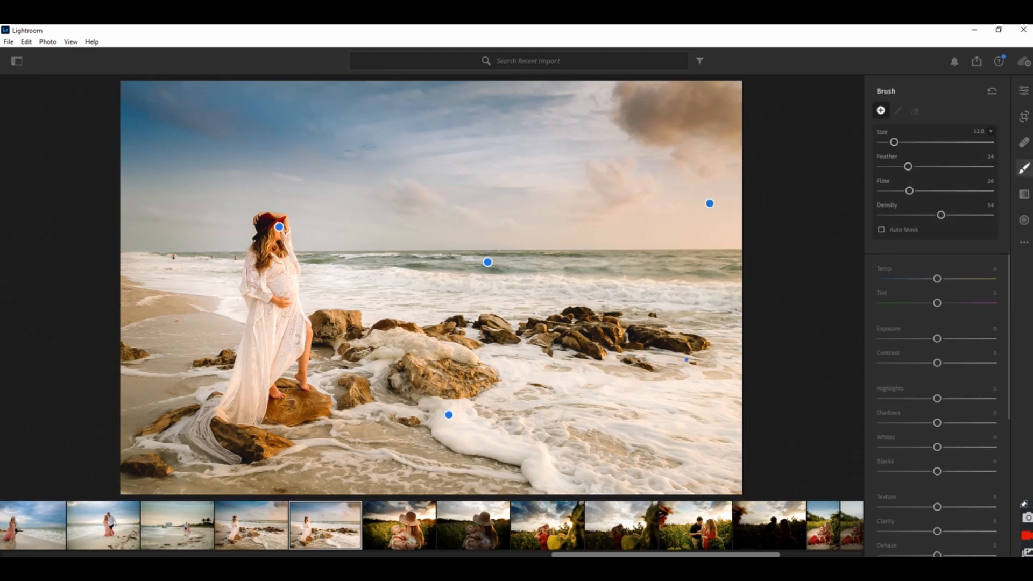
left_click_drag(937, 278, 942, 303)
left_click_drag(938, 339, 940, 338)
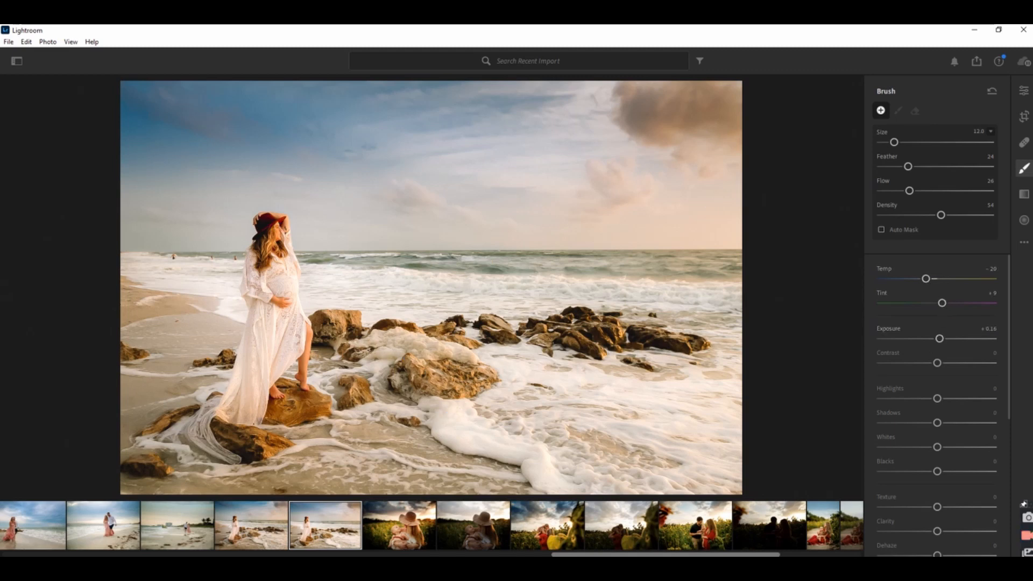
left_click(427, 373)
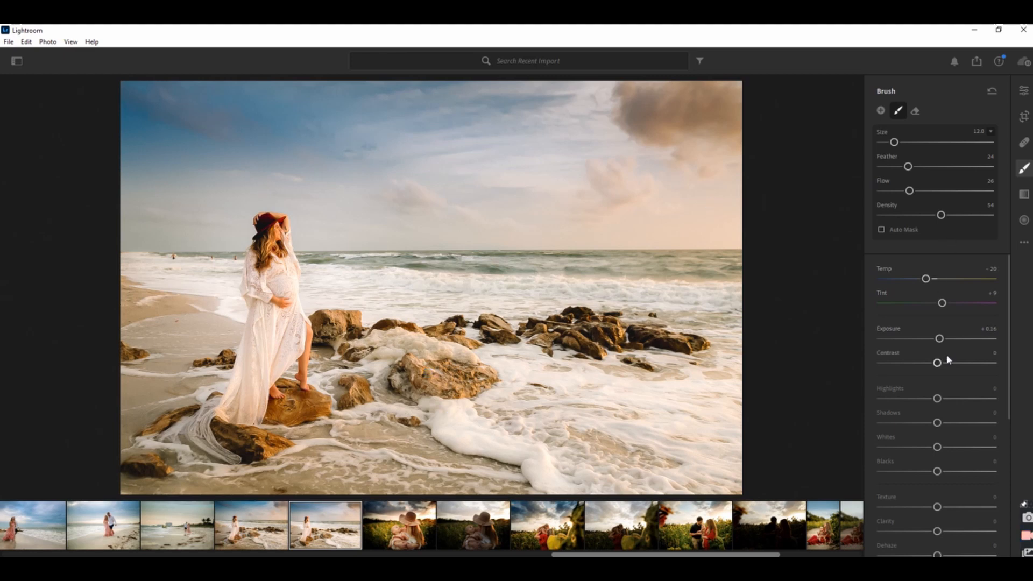
Step: Set the rock brush's Contrast to +22 and Highlights to -14, and compare the edited photo with the original
left_click_drag(937, 363, 950, 364)
left_click_drag(938, 399, 929, 399)
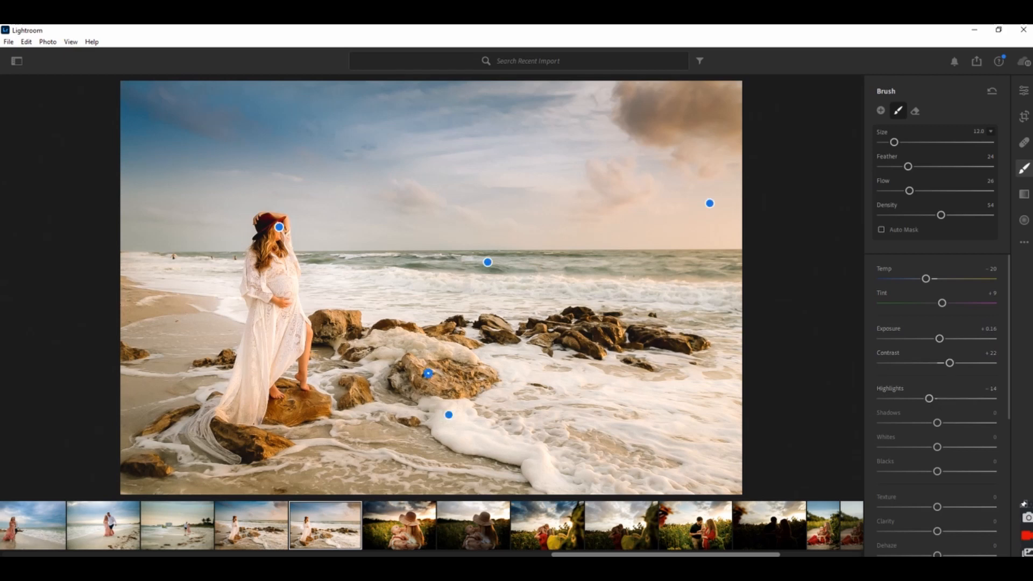
left_click(1023, 91)
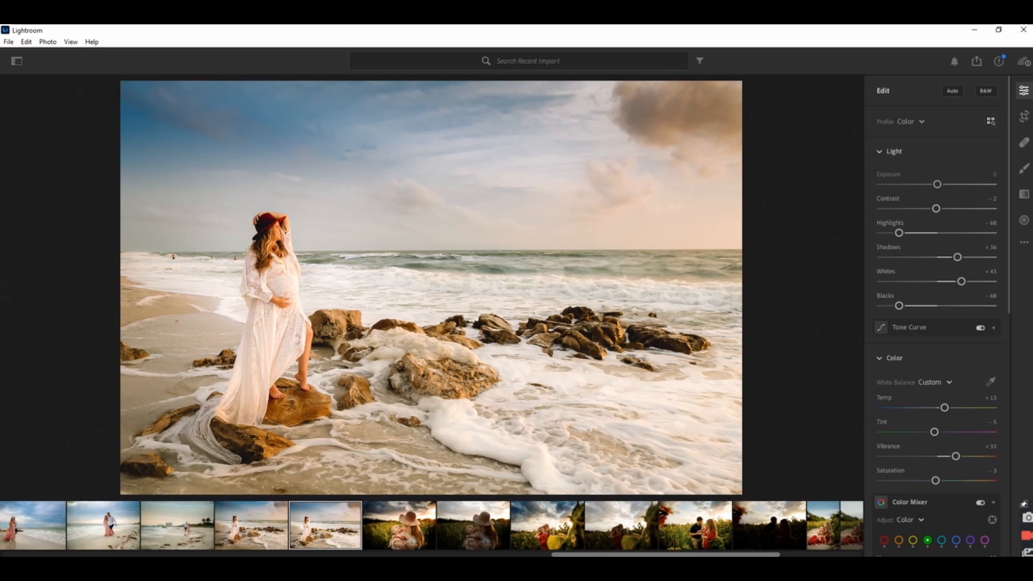
key("backslash")
key("backslash")
key("backslash")
Step: Brush the woman's white dress with Contrast +11 and Highlights -23 at brush size 8
left_click(1024, 171)
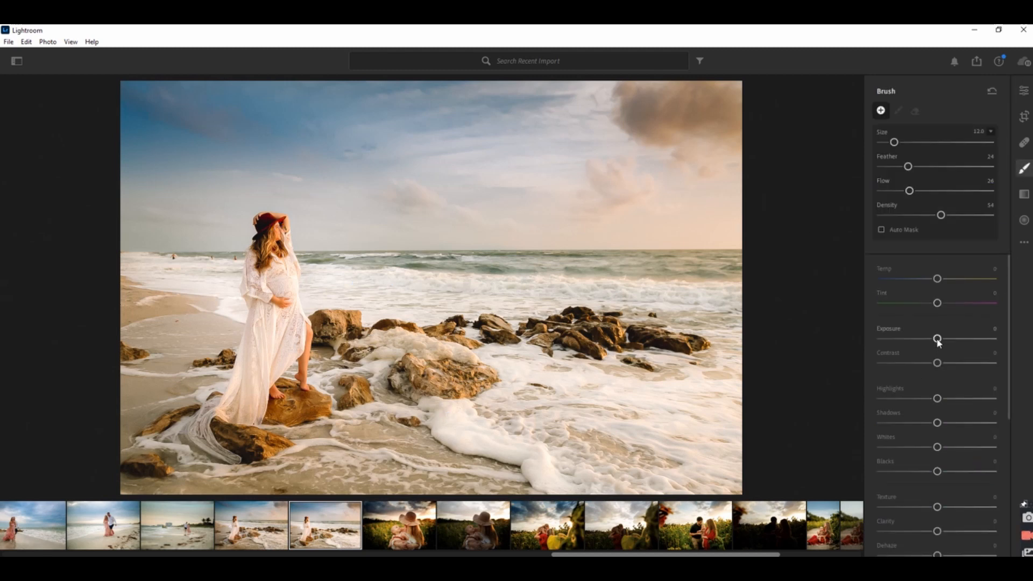
left_click_drag(938, 363, 943, 362)
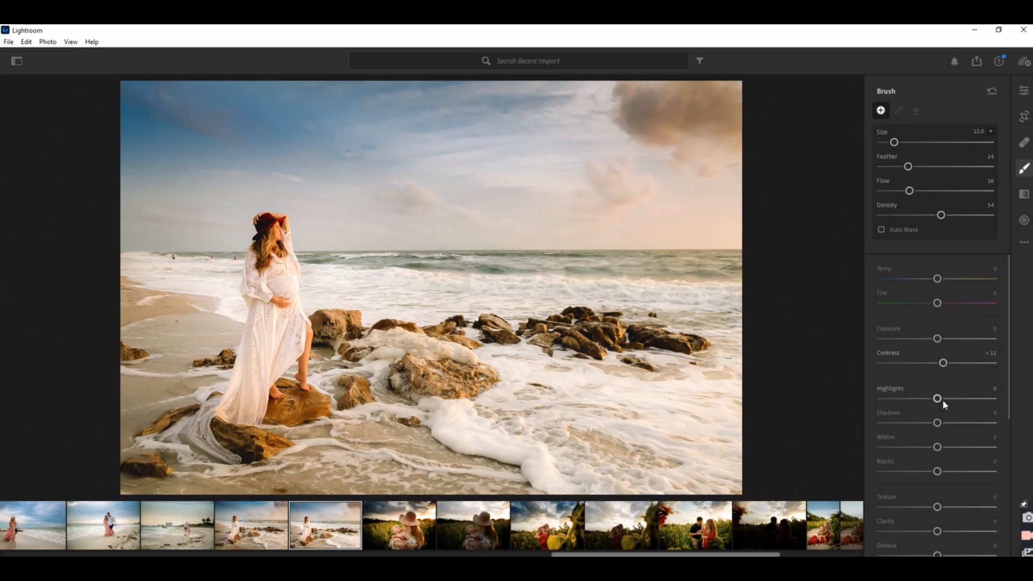
mouse_move(938, 399)
left_mouse_down()
mouse_move(915, 399)
mouse_move(924, 399)
left_mouse_up()
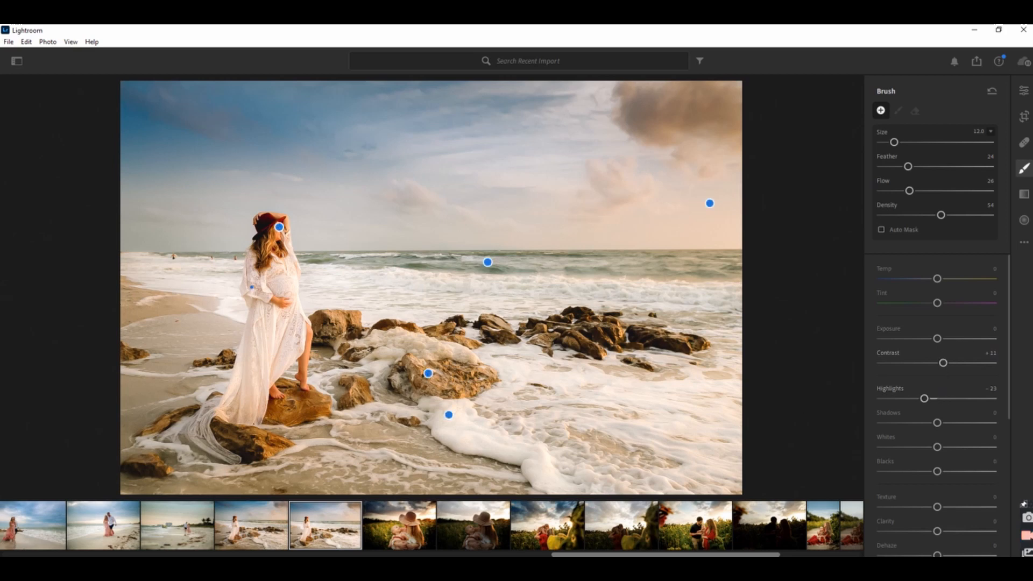
key("bracketleft")
key("bracketleft")
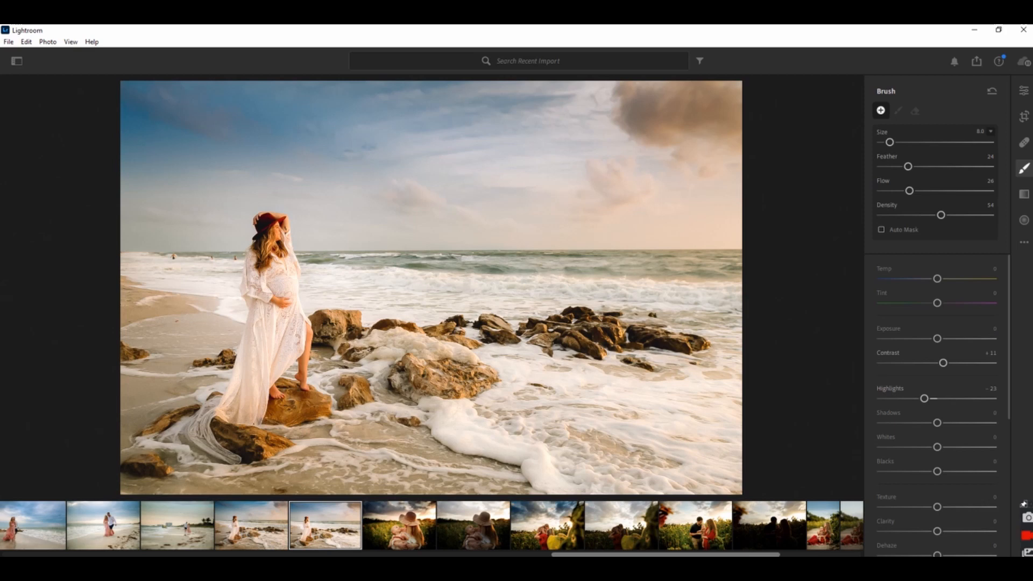
left_click(276, 283)
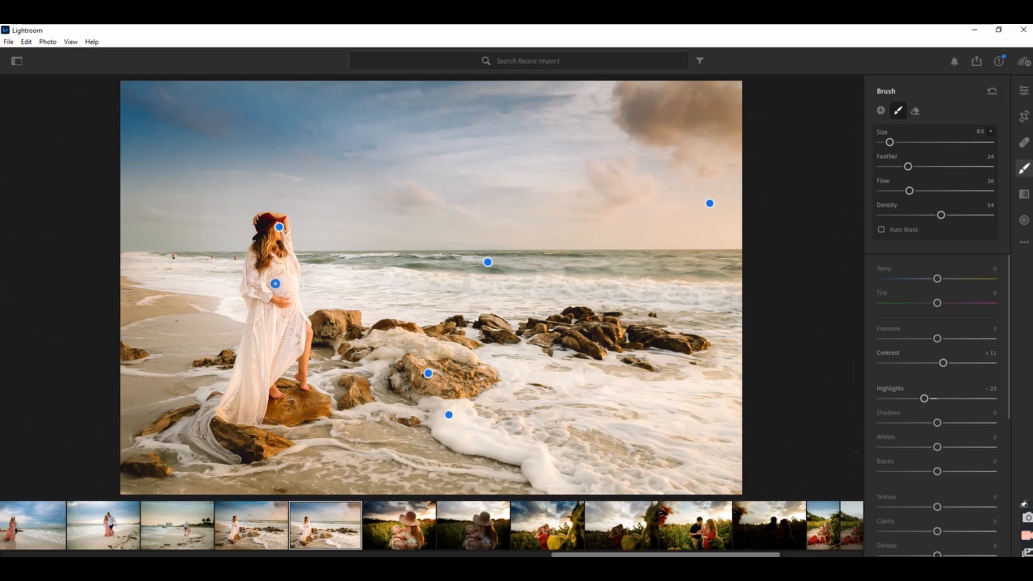
Step: Open the edited beach photo in Photoshop
right_click(341, 534)
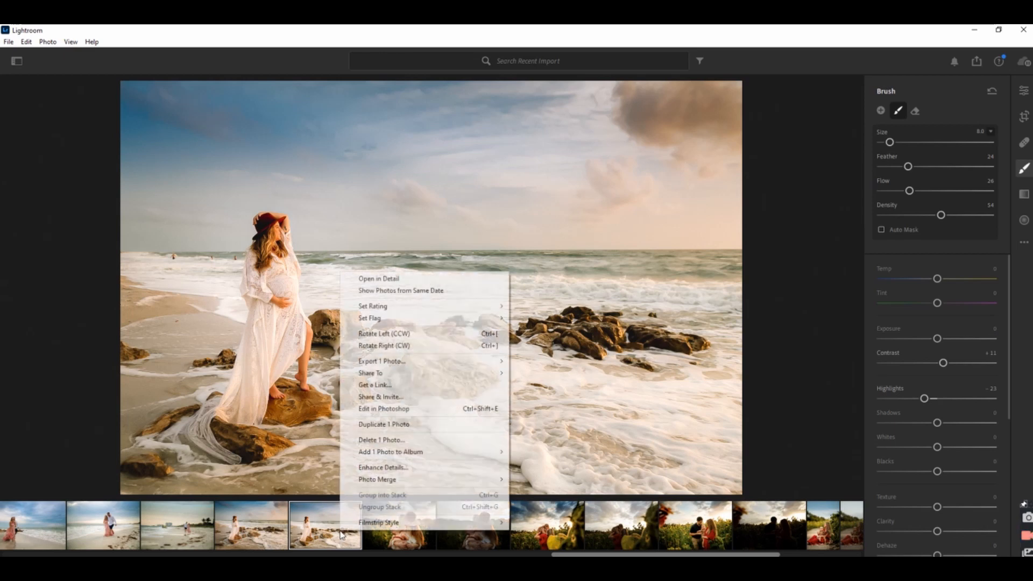
left_click(377, 409)
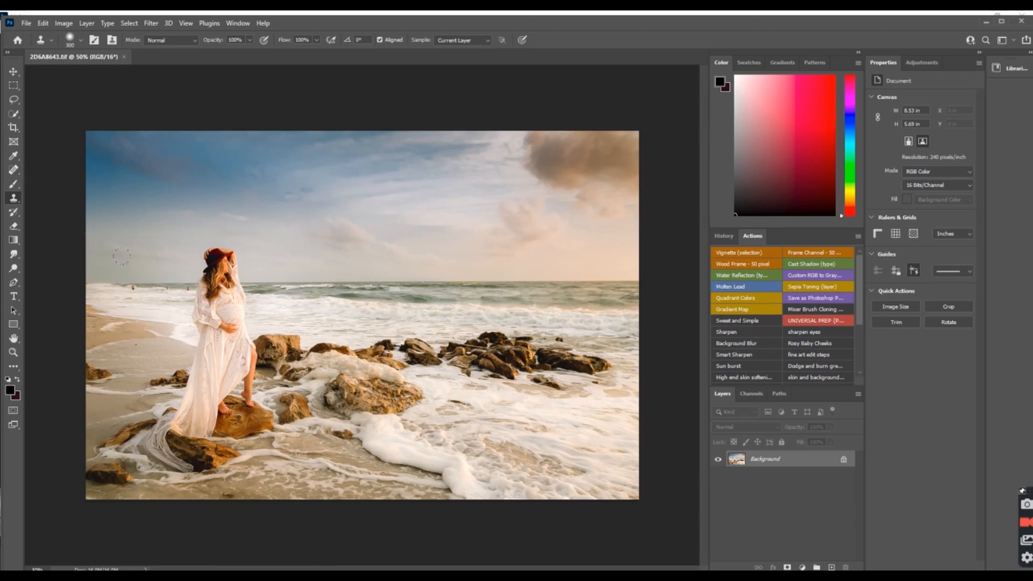
Step: Try to clone out the small distant figure on the shoreline behind the woman with a Clone Stamp of size 30
key("bracketleft")
key("bracketleft")
left_click(137, 292)
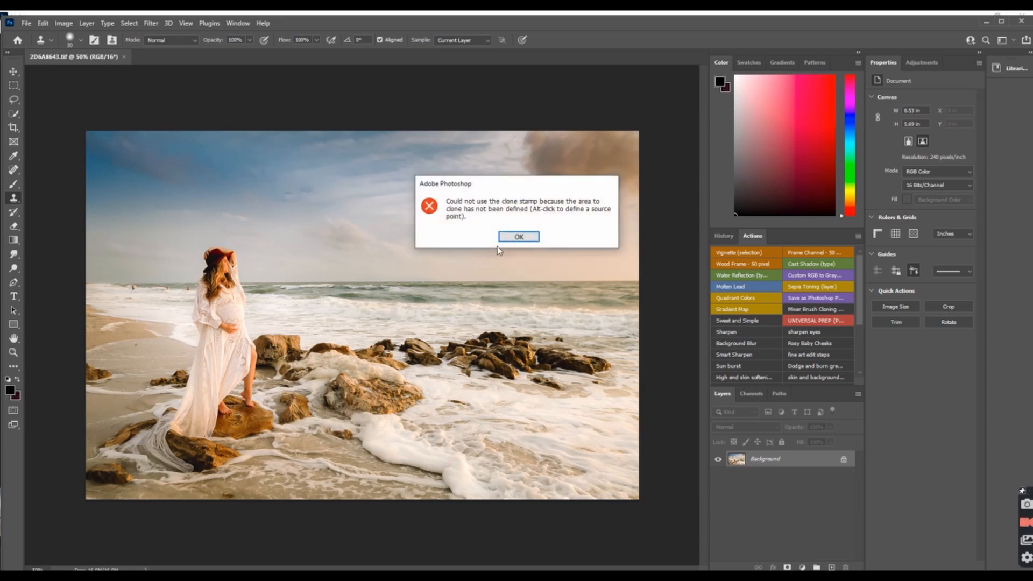
left_click(520, 237)
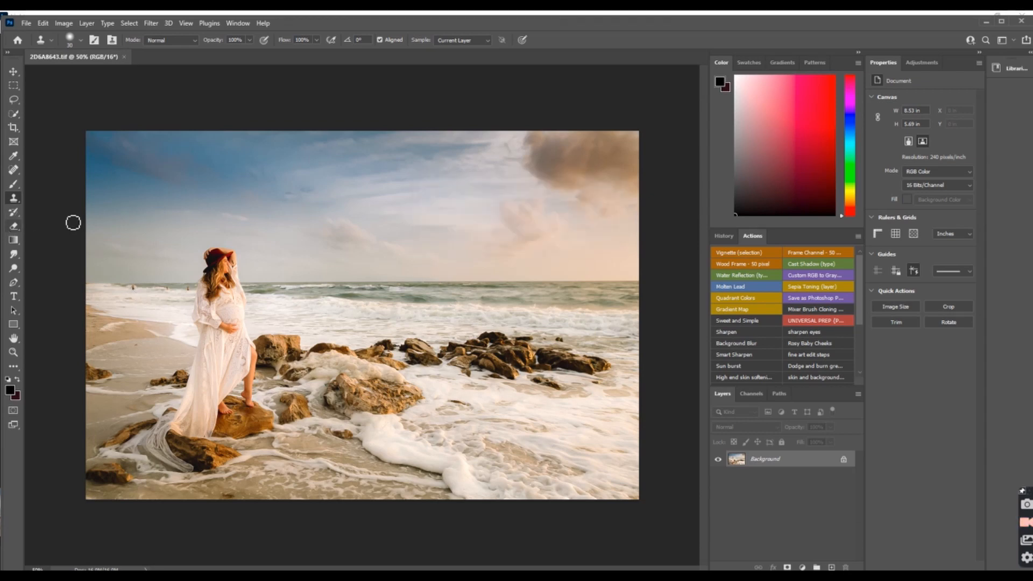
Step: Heal away the small distant figure on the shoreline behind the woman with a reduced Content-Aware Spot Healing Brush
left_click(14, 170)
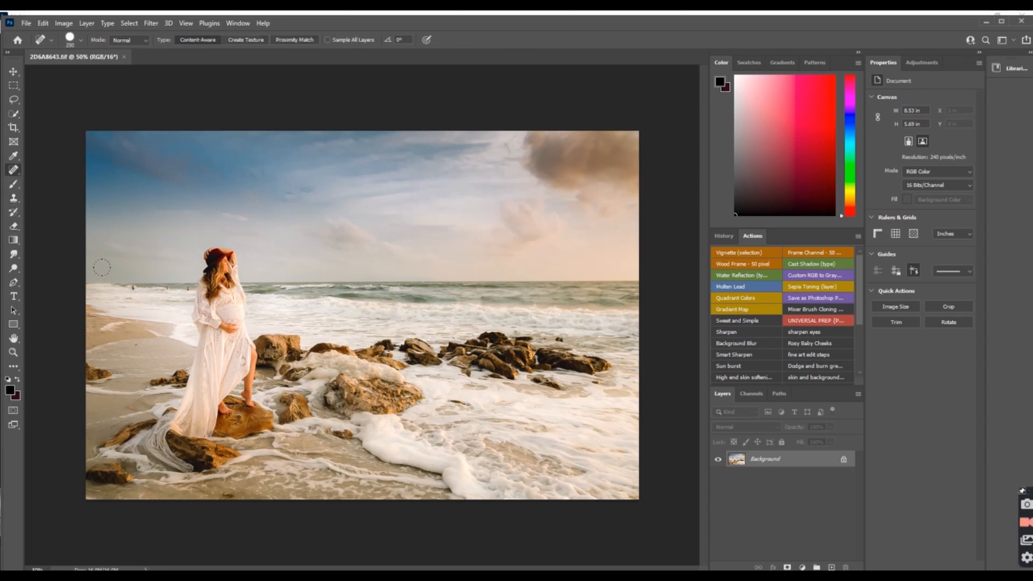
key("bracketleft")
key("bracketleft")
key("bracketleft")
key("bracketleft")
left_click(136, 293)
key("bracketleft")
key("bracketright")
left_click(829, 324)
Step: In Liquify, enlarge the woman's pregnant belly slightly with the Bloat tool at brush size 150
left_click(152, 23)
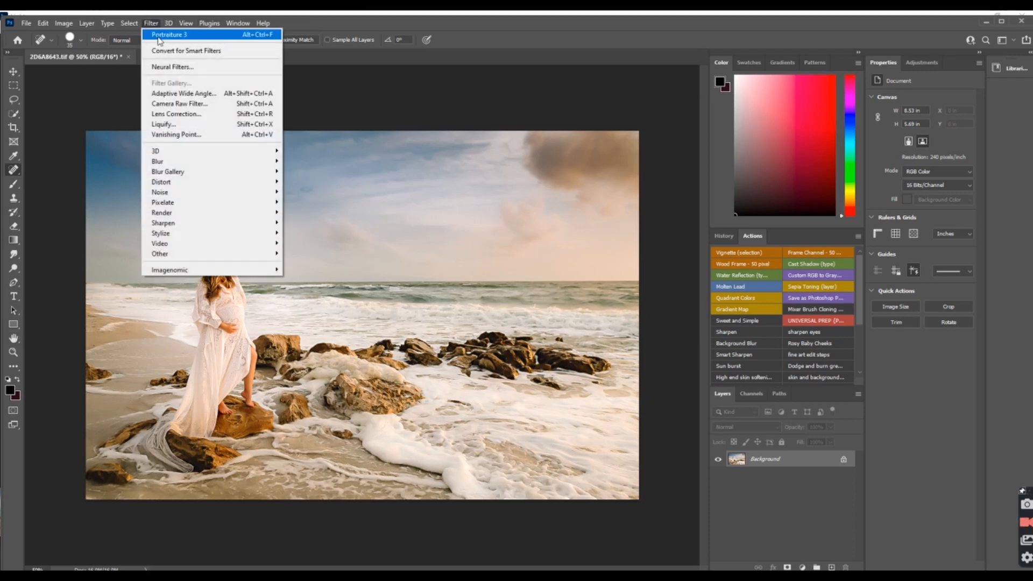
left_click(163, 124)
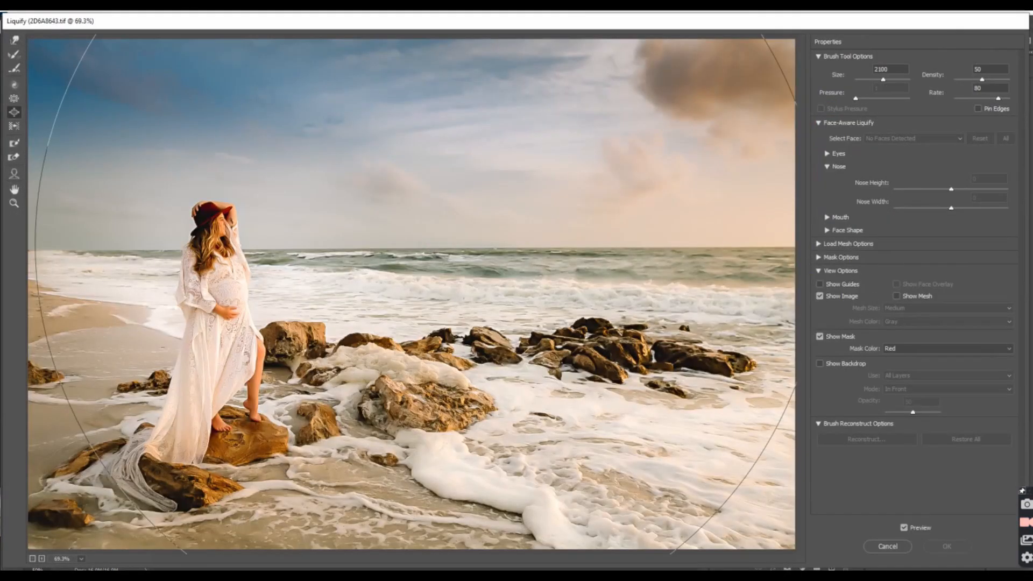
key("bracketleft")
key("bracketleft")
key("bracketleft")
key("bracketleft")
key("bracketleft")
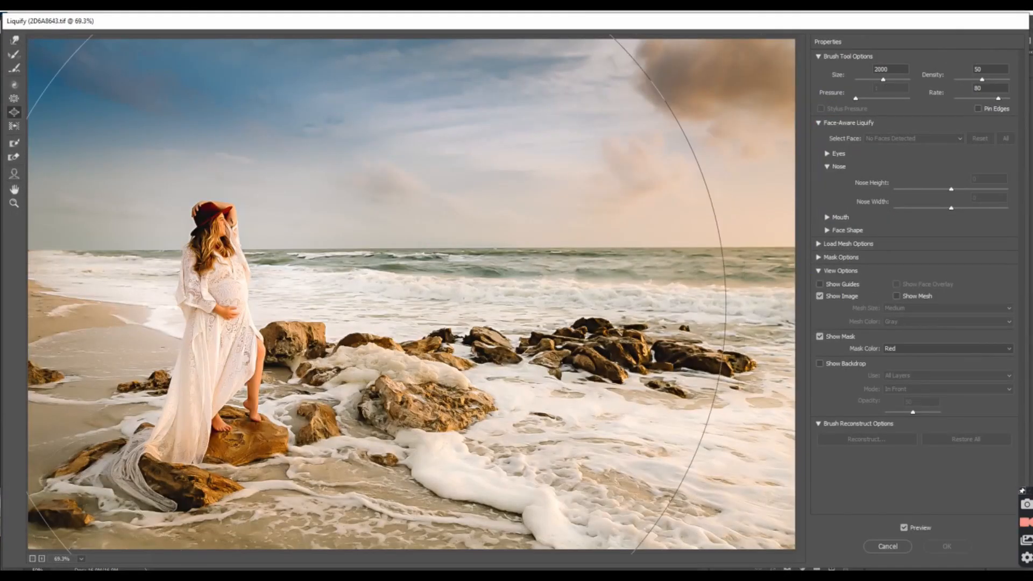
key("bracketleft")
key("bracketleft")
key("bracketleft")
key("bracketleft")
key("bracketleft")
key("bracketleft")
key("bracketleft")
key("bracketleft")
key("bracketleft")
key("bracketleft")
key("bracketleft")
key("bracketleft")
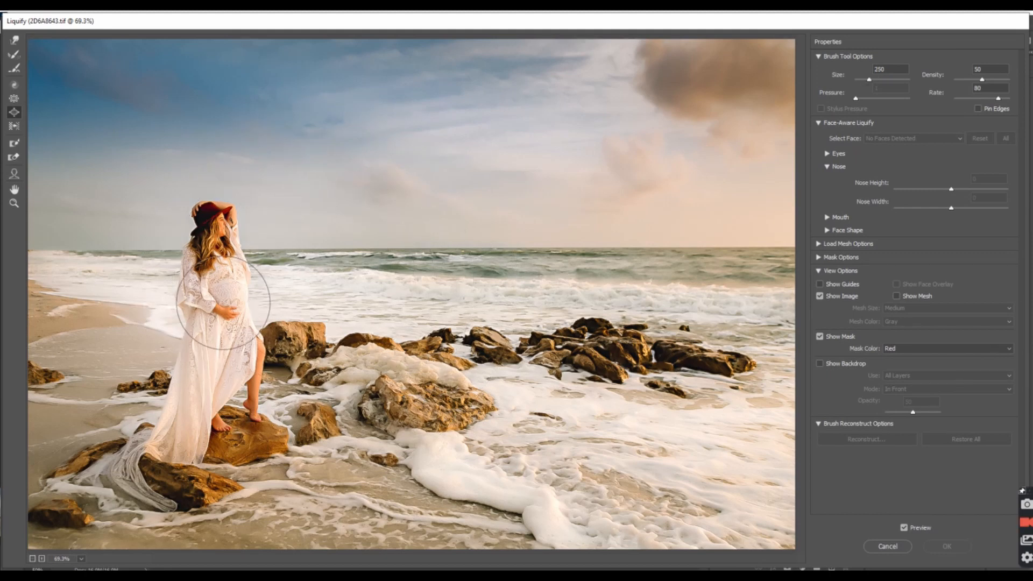
key("bracketleft")
key("bracketleft")
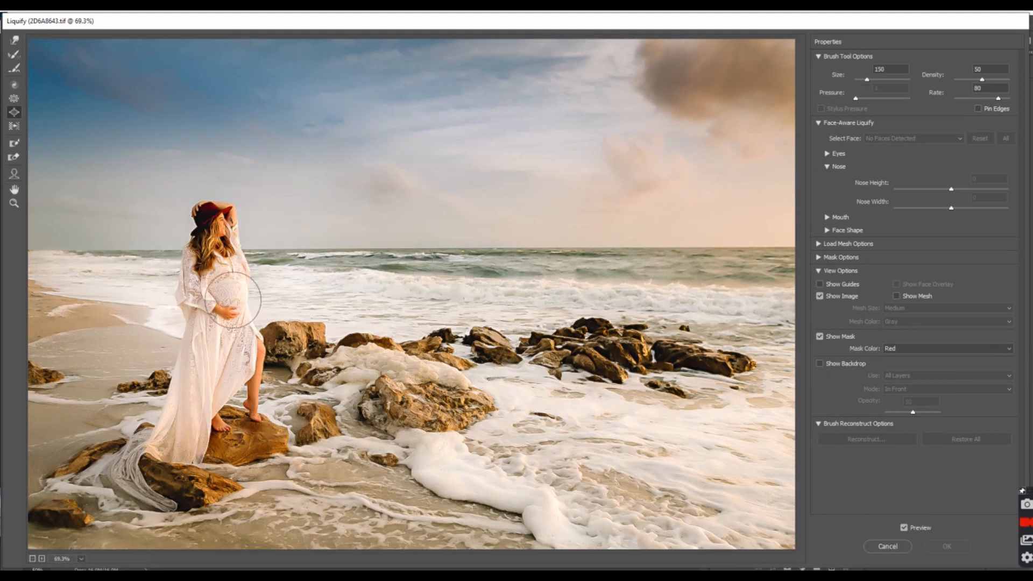
left_click_drag(233, 300, 237, 296)
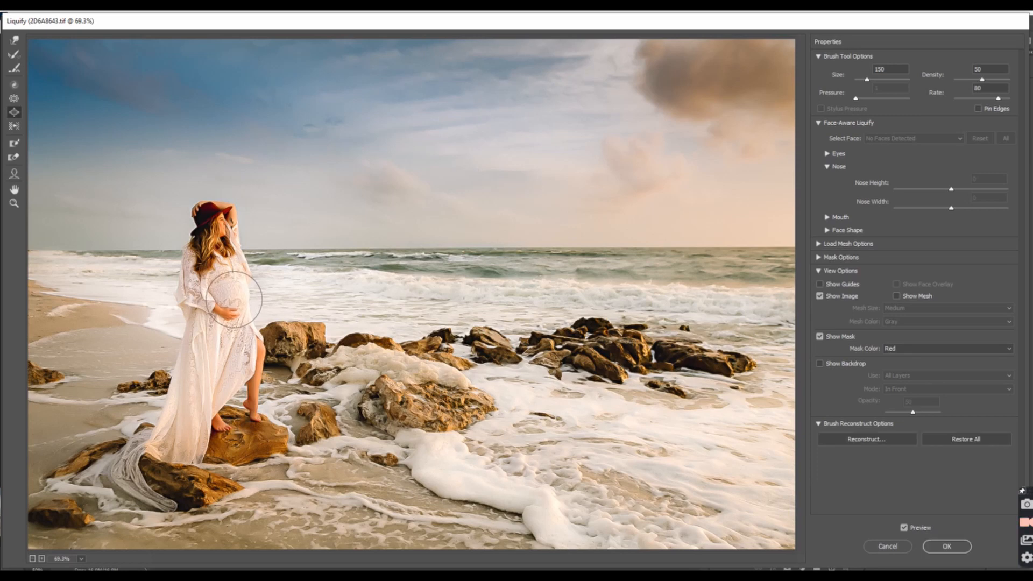
left_click(229, 301)
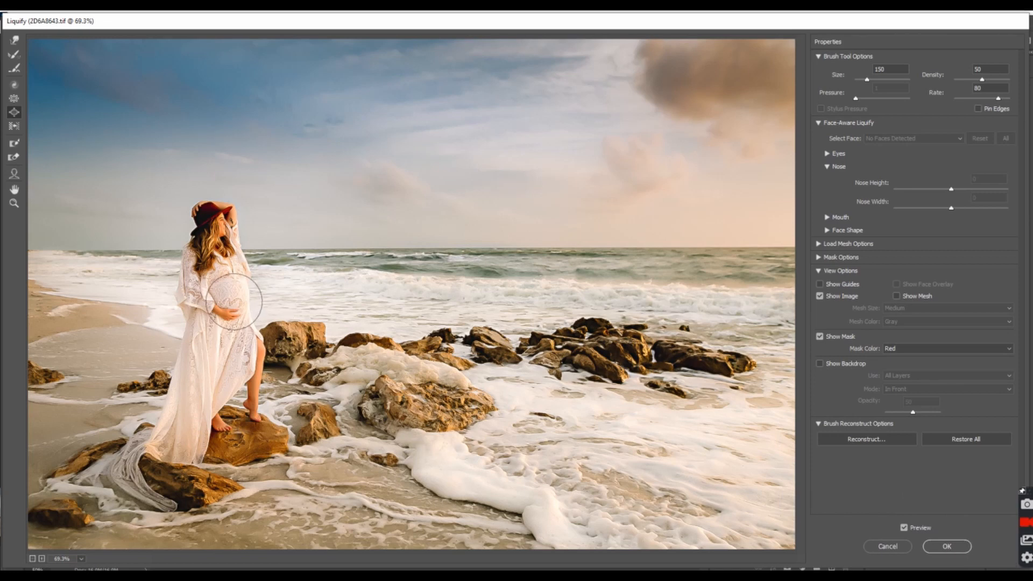
Step: Refine the belly's outline with the Forward Warp tool at size 100 and pressure 21, and apply the Liquify changes
left_click(14, 39)
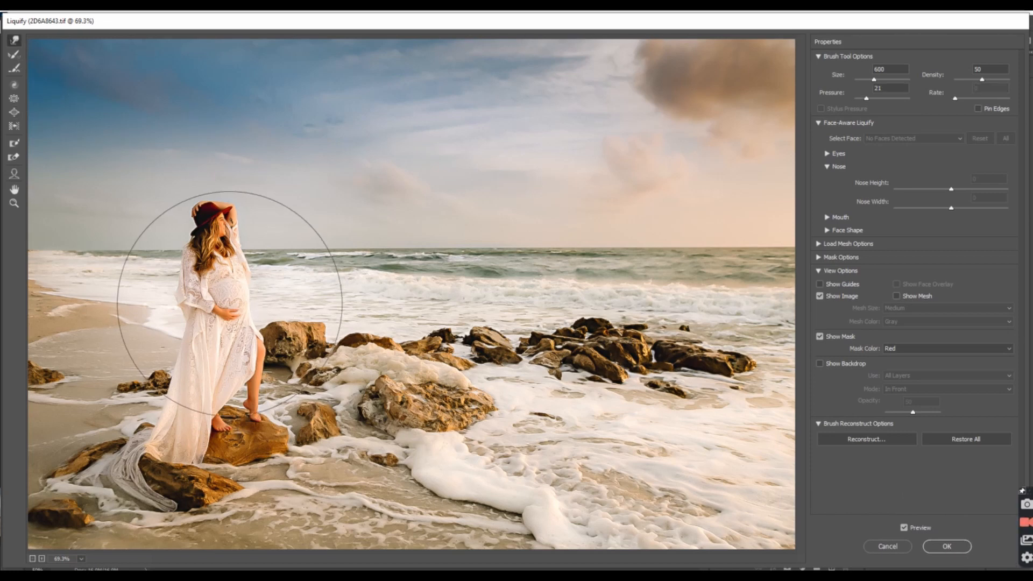
key("bracketleft")
key("bracketleft")
key("bracketleft")
key("bracketleft")
key("bracketleft")
key("bracketleft")
key("bracketleft")
key("bracketleft")
key("bracketleft")
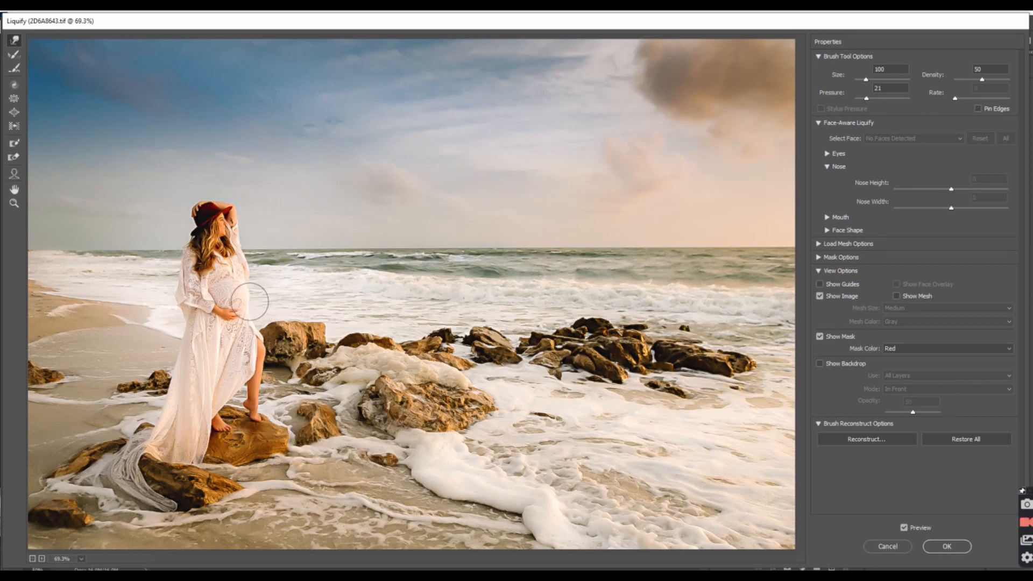
left_click(947, 546)
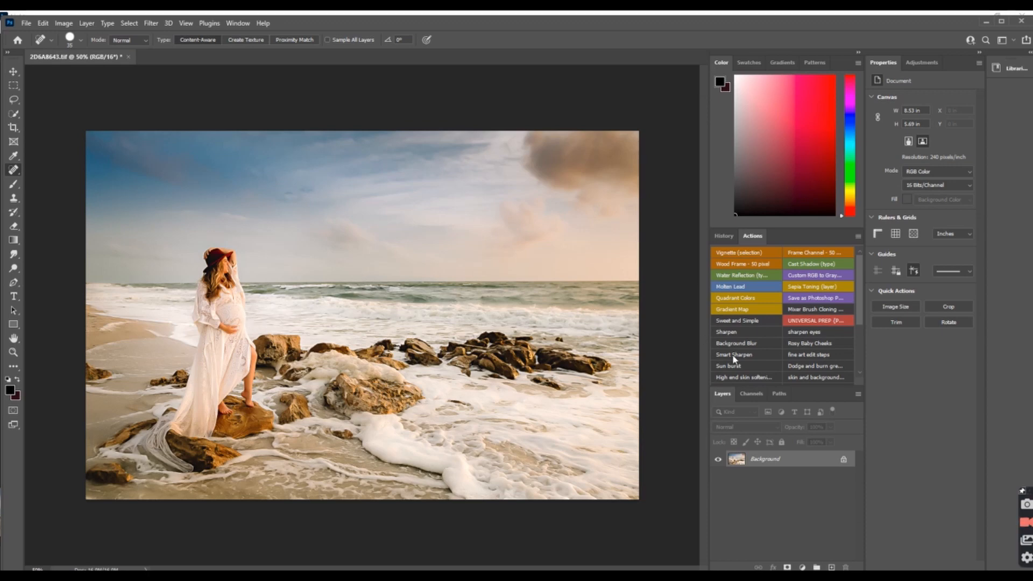
Step: Duplicate the background to a layer with a black mask, set its opacity to 47% and paint white on the mask around the woman
key("ctrl+j")
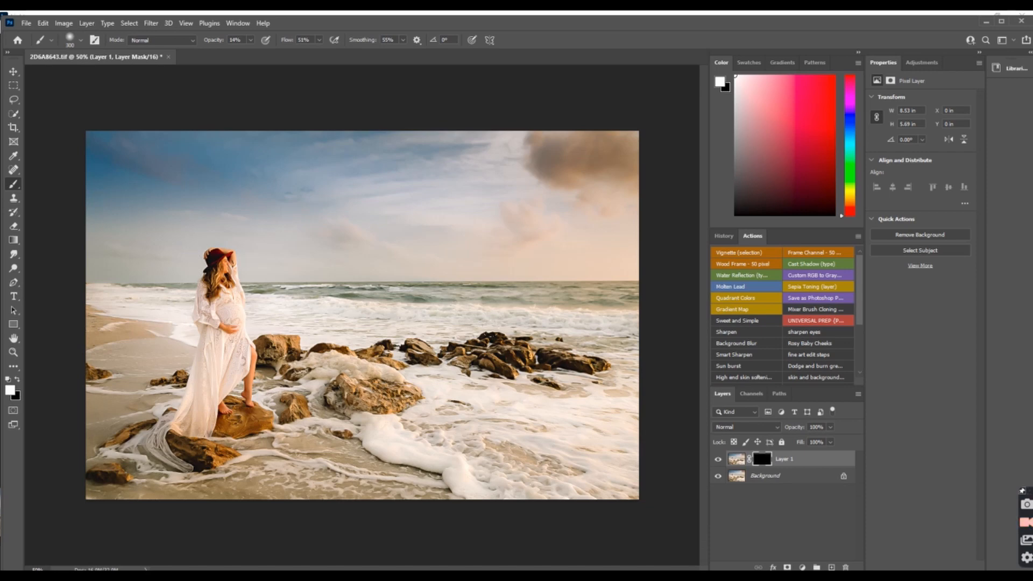
left_click(831, 427)
left_click_drag(833, 441, 804, 441)
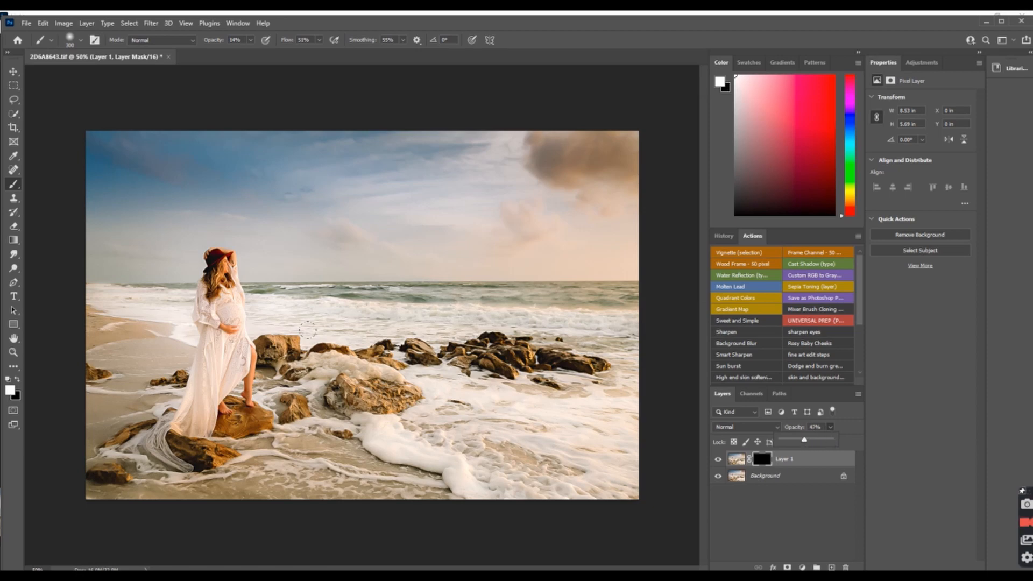
left_click(199, 247)
Step: Flatten the layers, save the edited photo and close the document
scroll(759, 341, "down", 2)
scroll(759, 341, "up", 1)
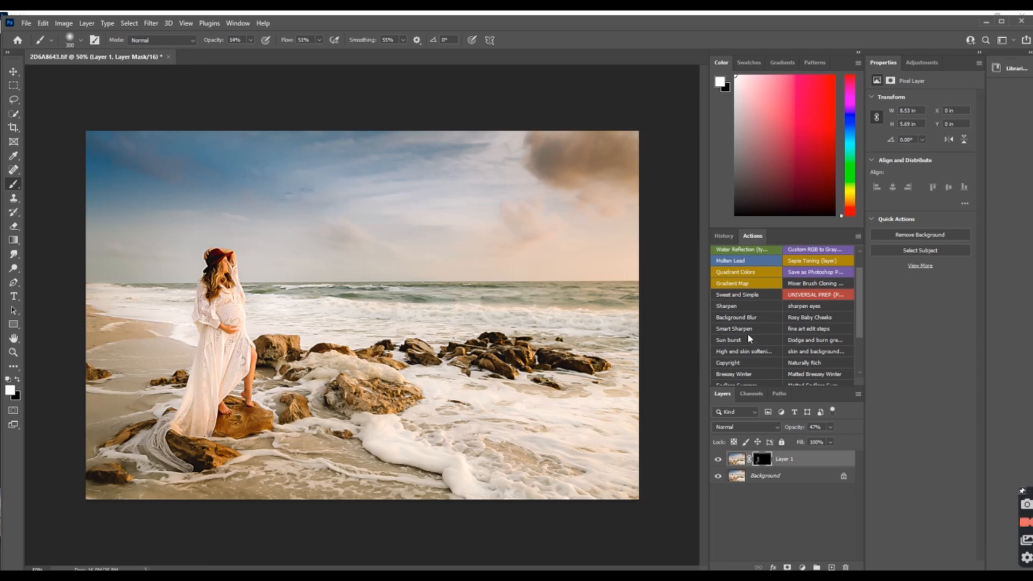
left_click(859, 397)
left_click(914, 513)
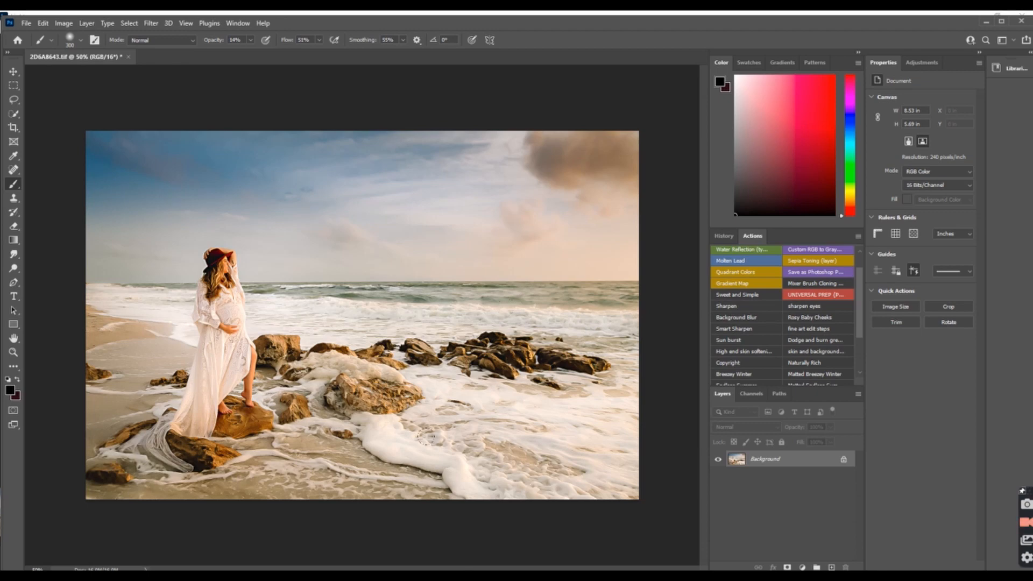
key("ctrl+s")
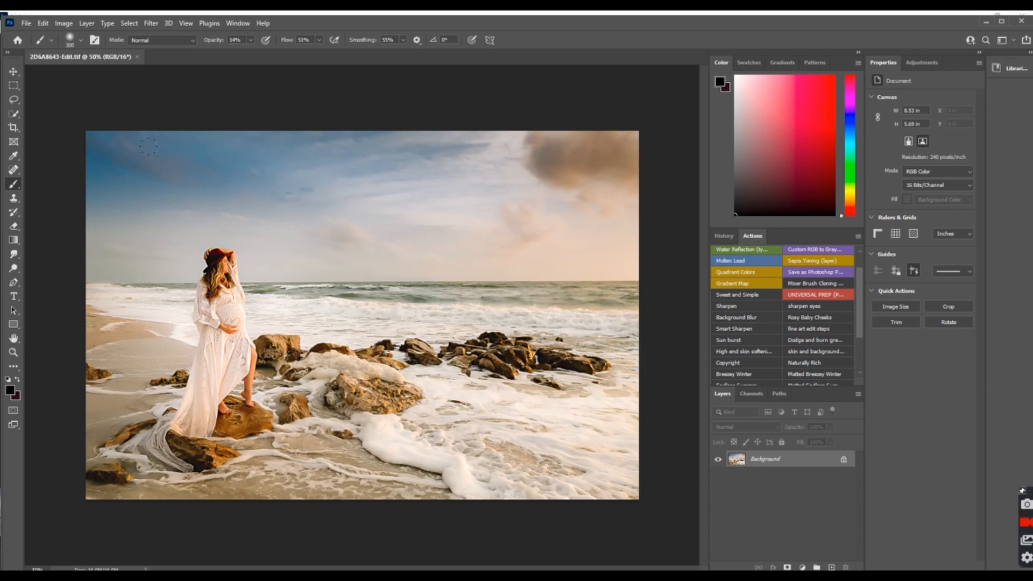
left_click(136, 56)
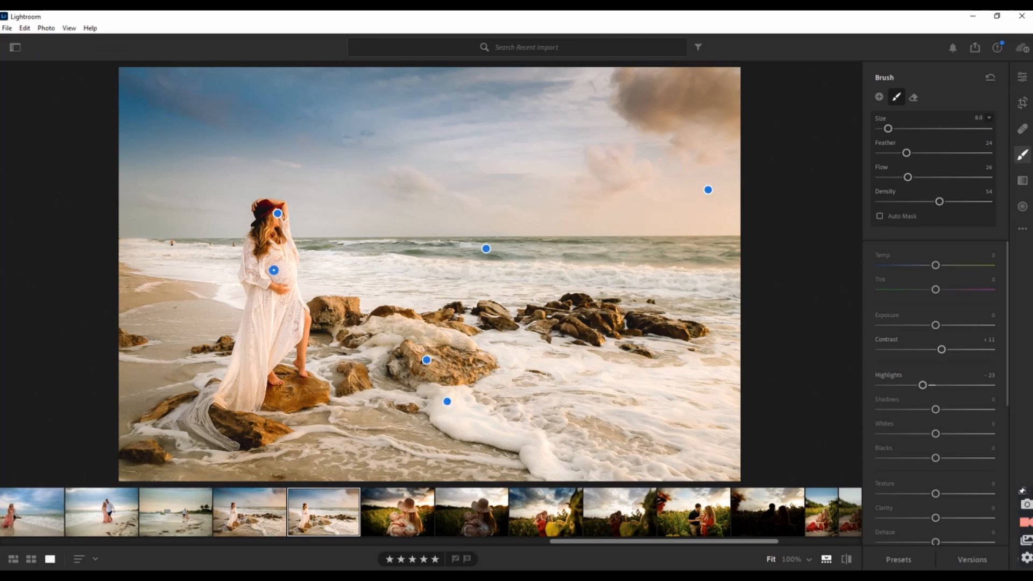
Step: Minimize Photoshop and look through the Lightroom filmstrip for the saved copy of the beach photo
mouse_move(671, 543)
left_mouse_down()
mouse_move(836, 554)
mouse_move(418, 562)
mouse_move(99, 550)
mouse_move(483, 554)
mouse_move(609, 568)
left_mouse_up()
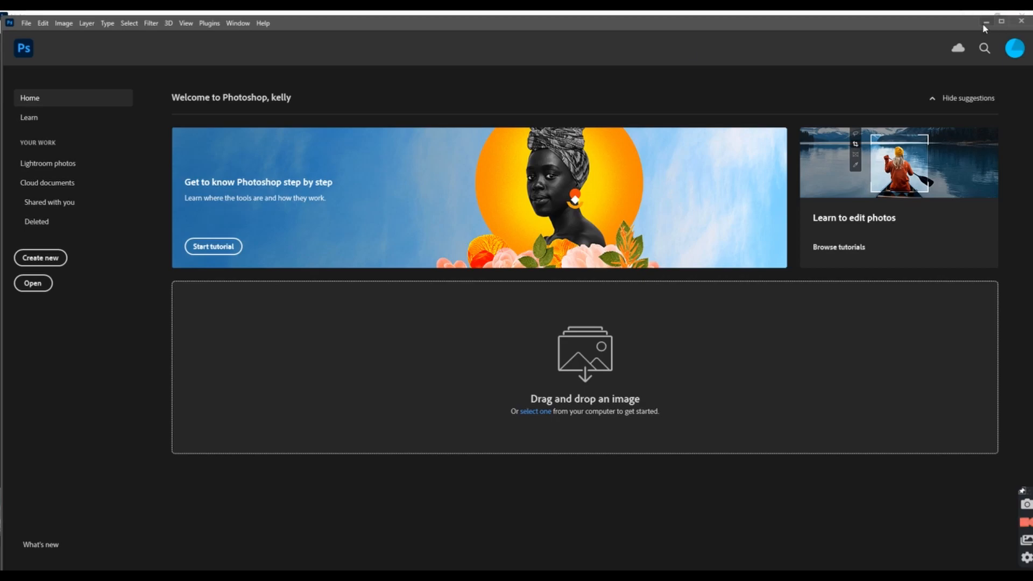
left_click(985, 22)
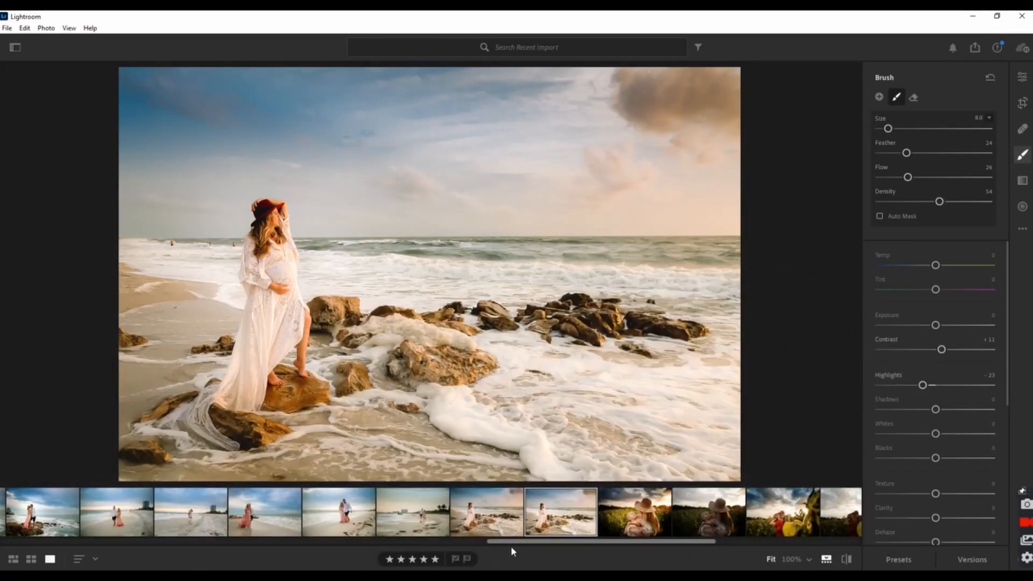
left_click_drag(511, 543, 753, 556)
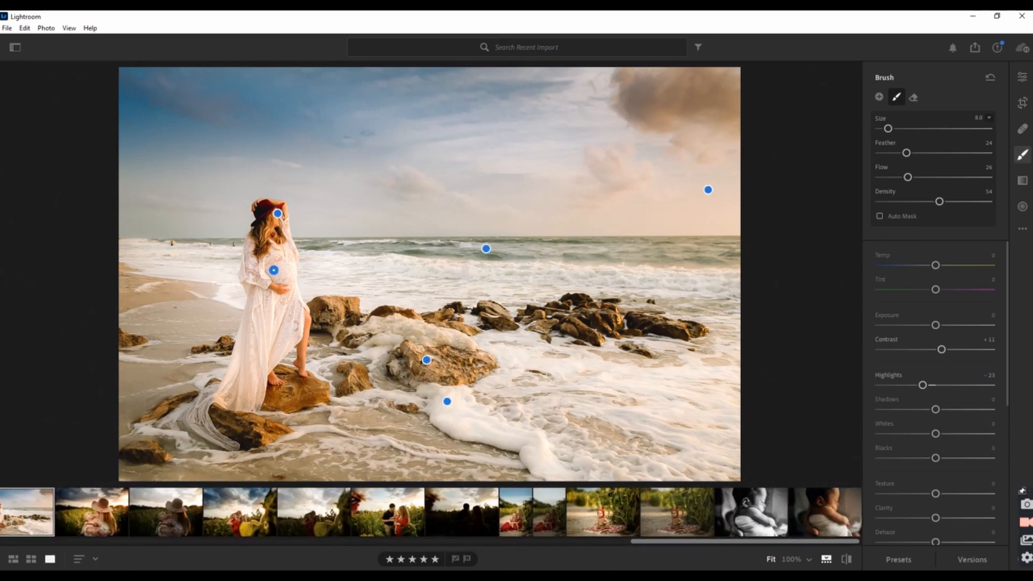
Step: Add the just-imported retouched beach photo from the recently added photos to the Spring 2021 album and open that album
key("p")
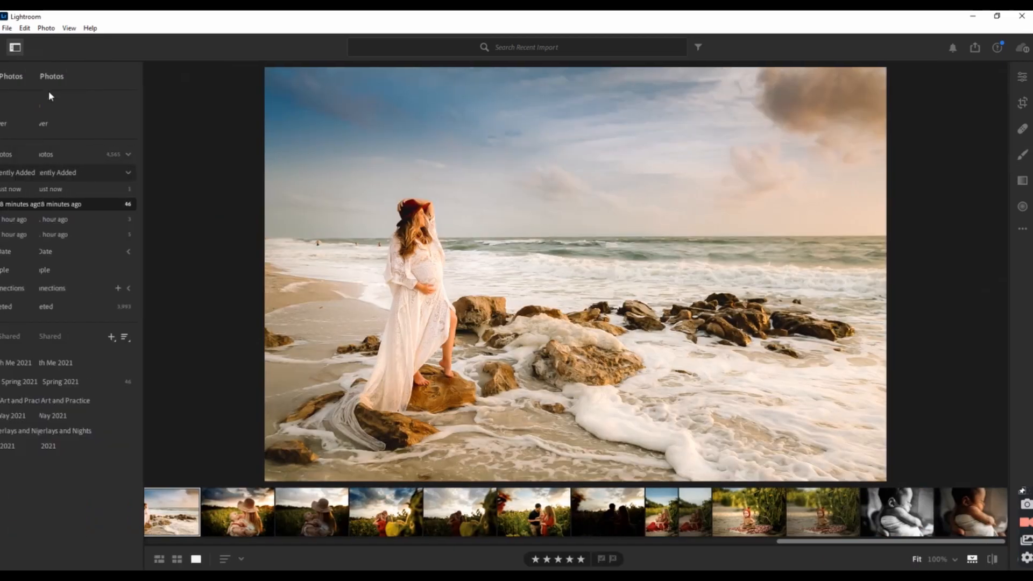
left_click(59, 189)
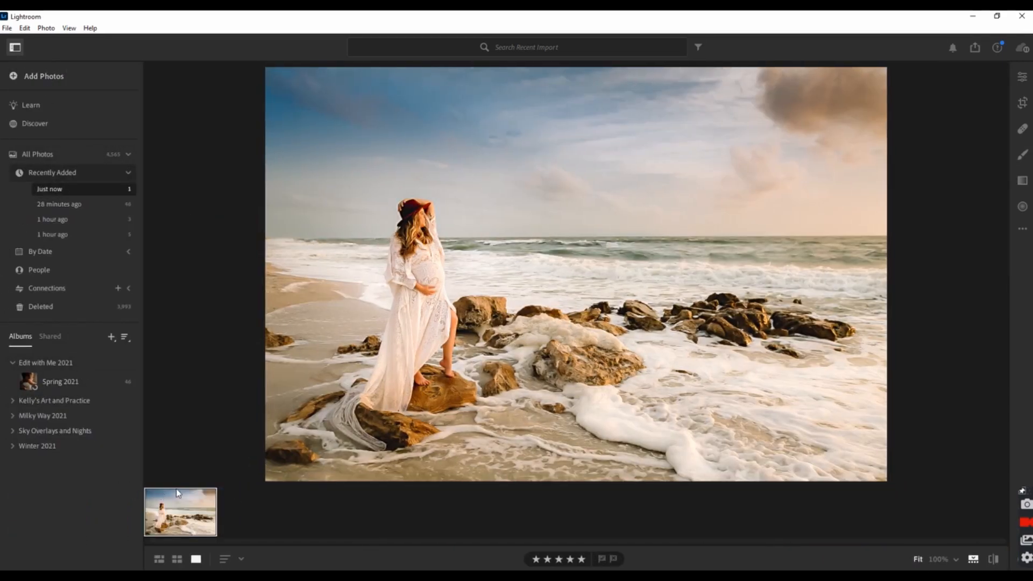
left_click_drag(177, 493, 70, 386)
left_click(67, 382)
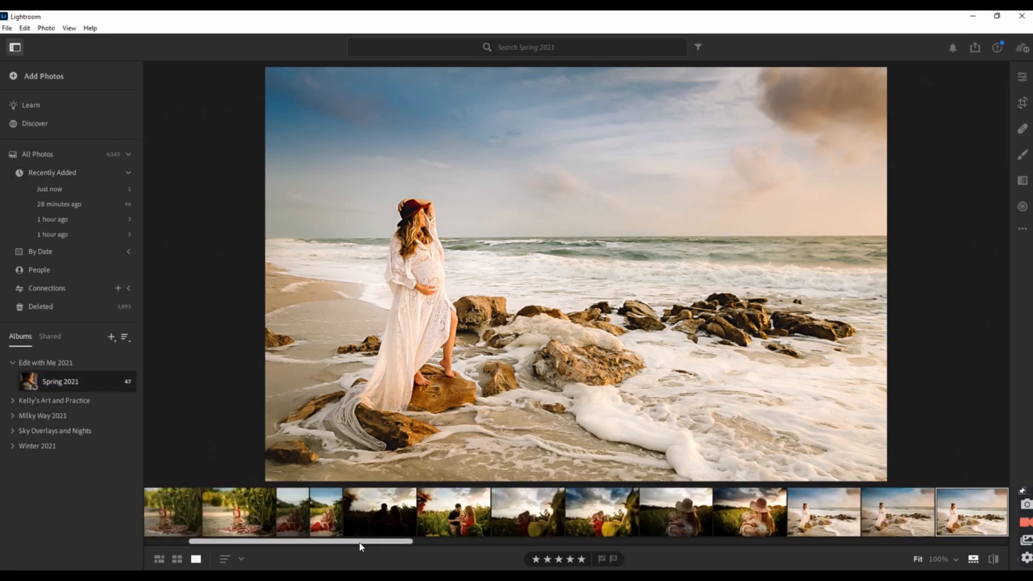
Step: Compare the three versions of the maternity beach photo in the album, including the unedited original of the first one
left_click_drag(357, 542, 417, 542)
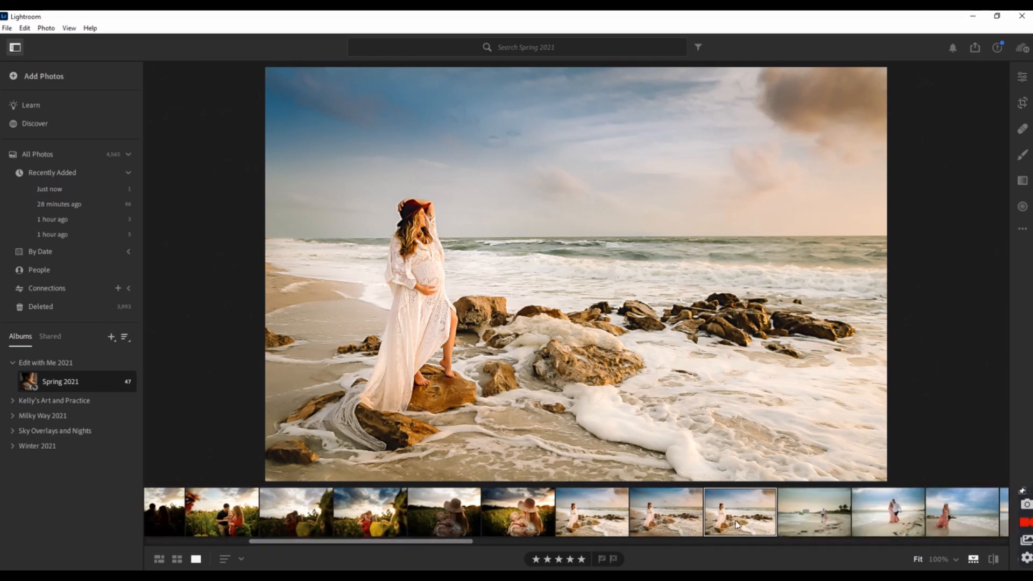
left_click(666, 518)
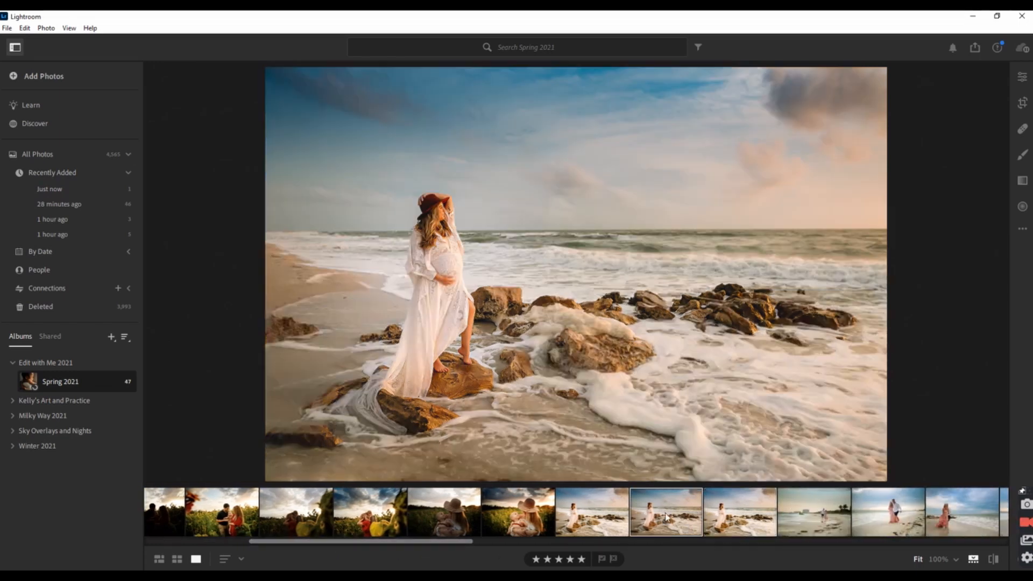
left_click(585, 520)
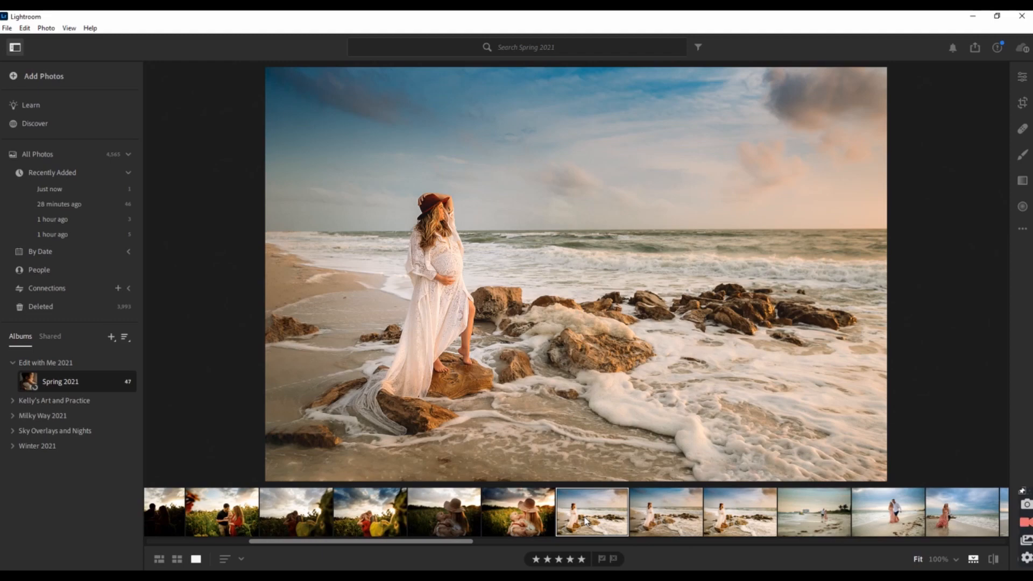
left_click(994, 560)
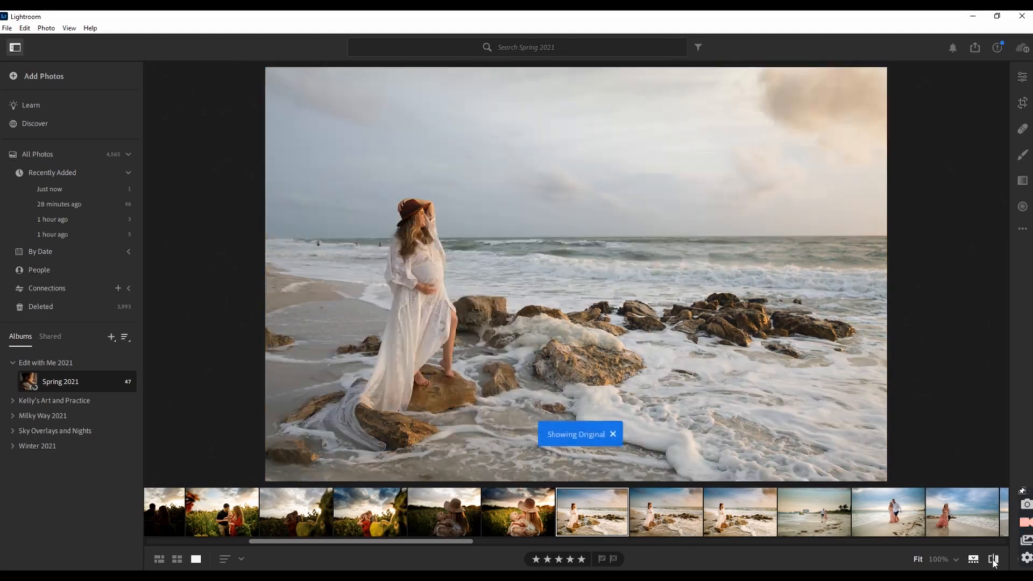
left_click(736, 514)
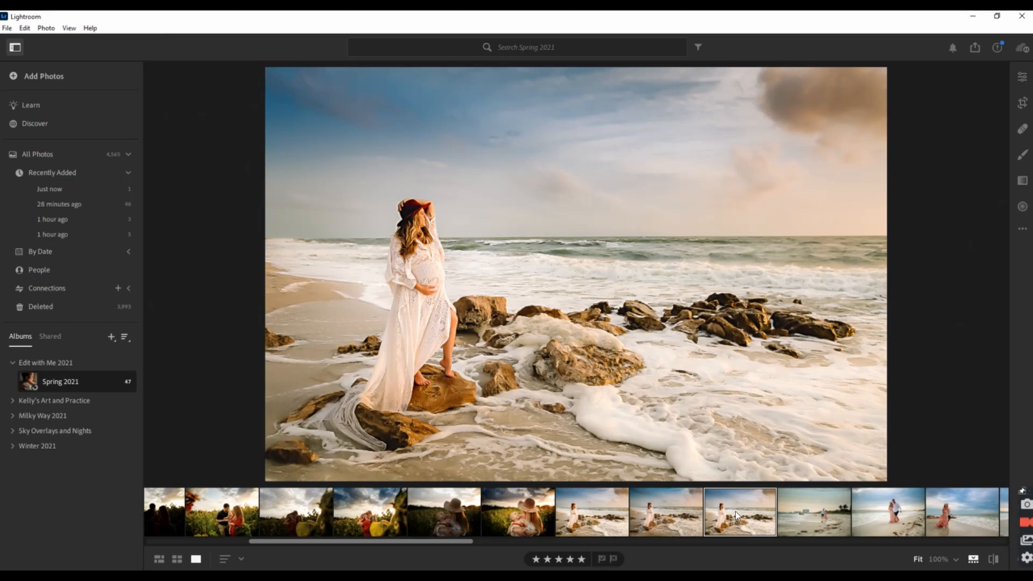
left_click(604, 518)
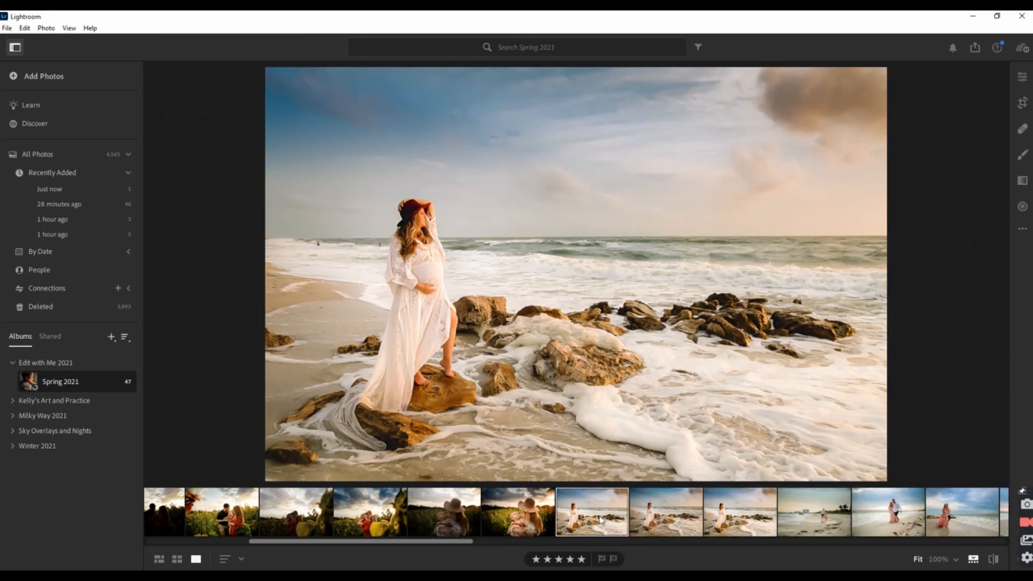
left_click(662, 517)
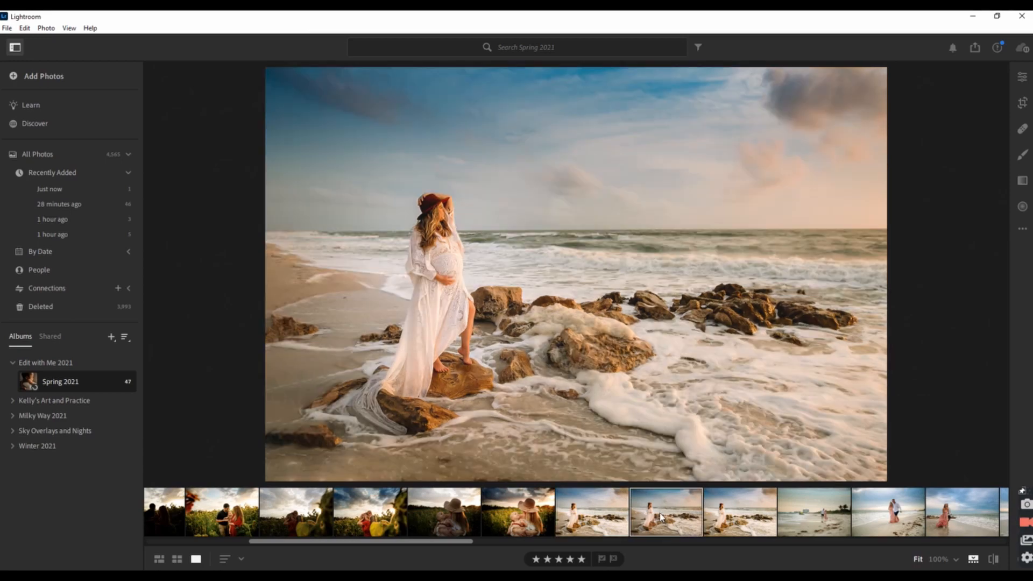
left_click(731, 518)
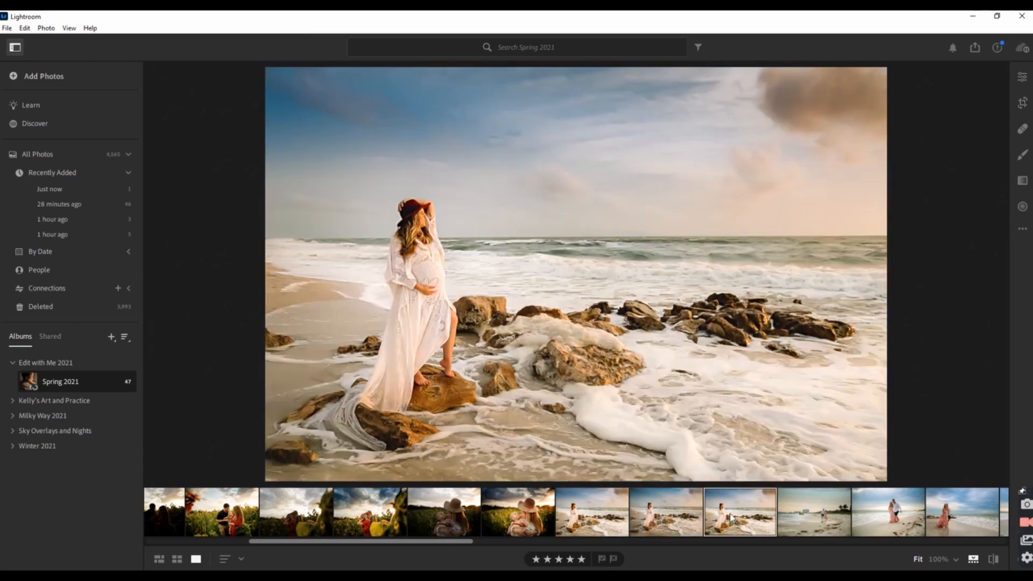
left_click(675, 518)
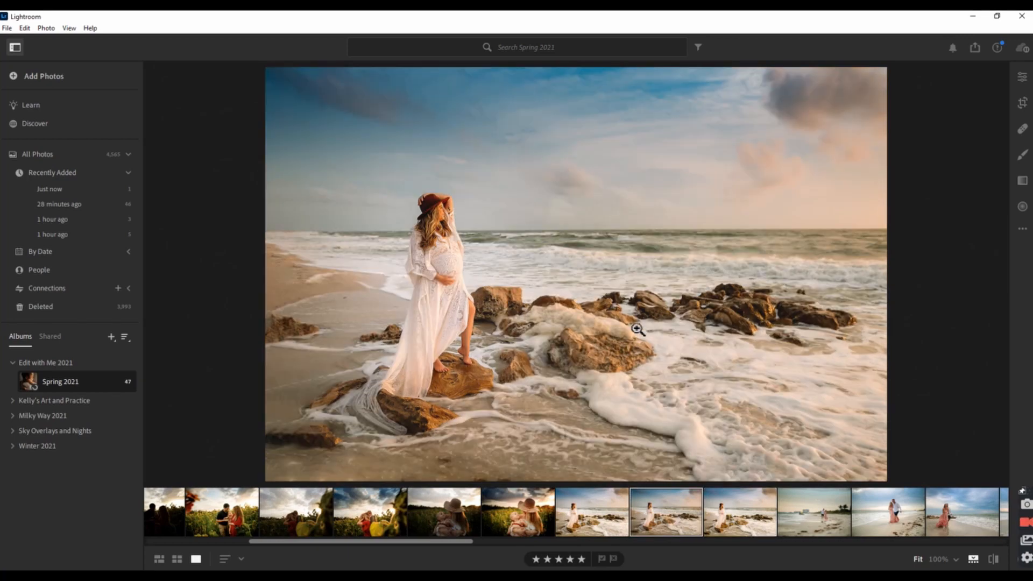
left_click(741, 530)
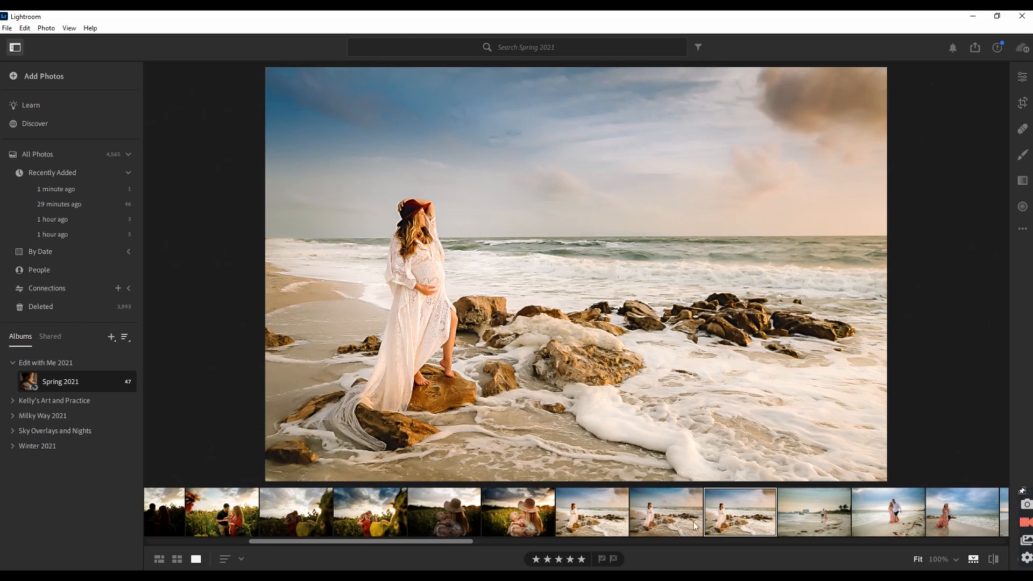
Step: Delete the Photoshop-retouched copy of the beach photo from Lightroom and display the neighbouring version of the woman on the rock
right_click(724, 518)
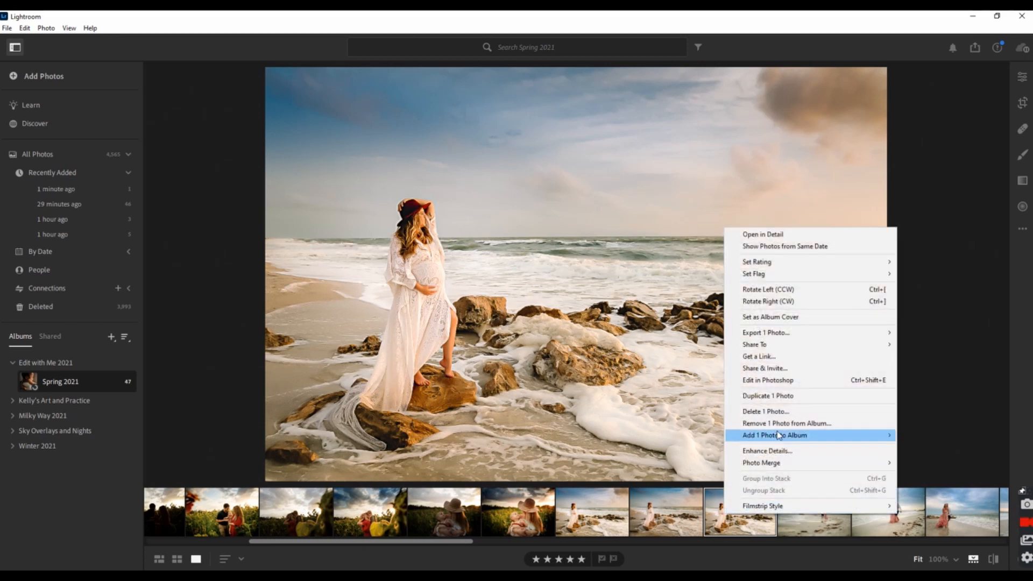
left_click(781, 413)
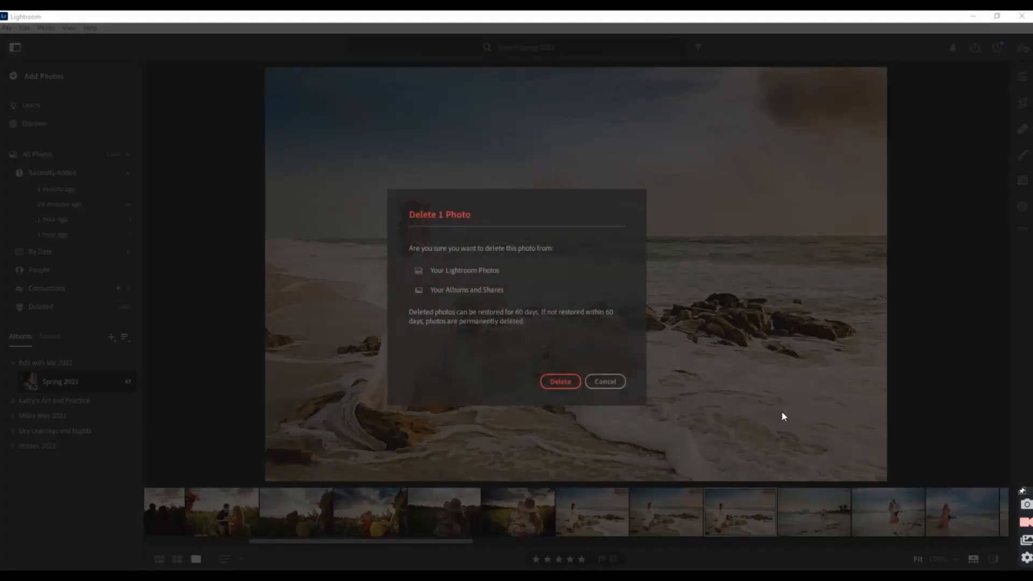
left_click(560, 382)
left_click(661, 516)
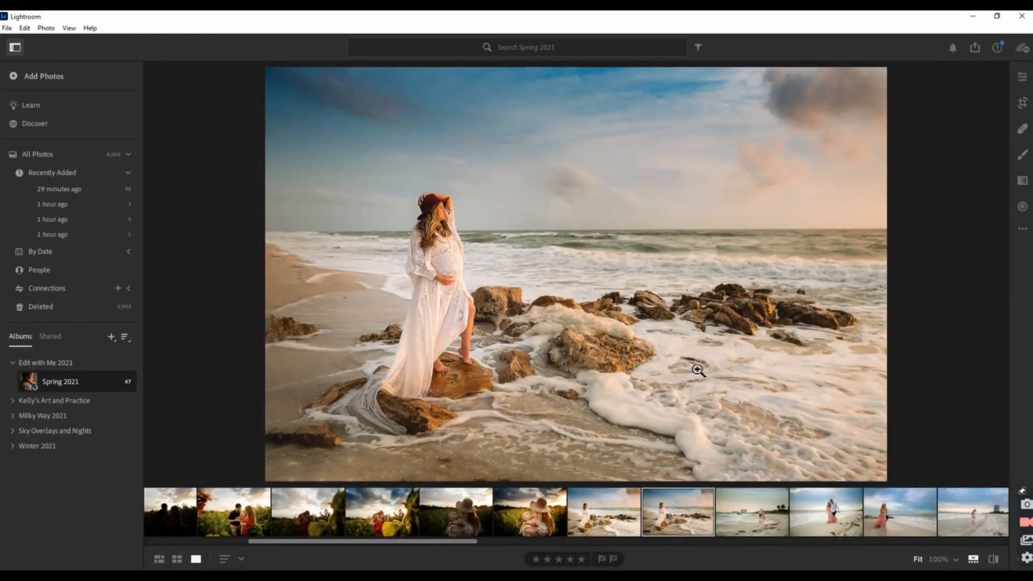